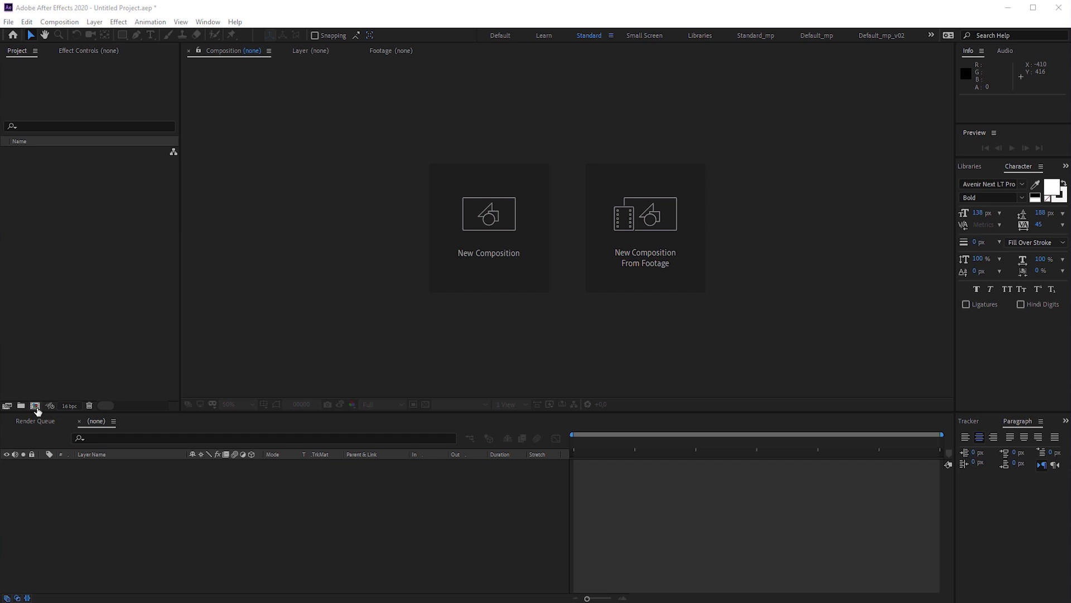
- Create a 1920×1080, 24 fps composition named 'Stretch Me!'
{"action": "left_click", "coordinate": [35, 406]}
{"action": "type", "text": "Stretch Me!"}
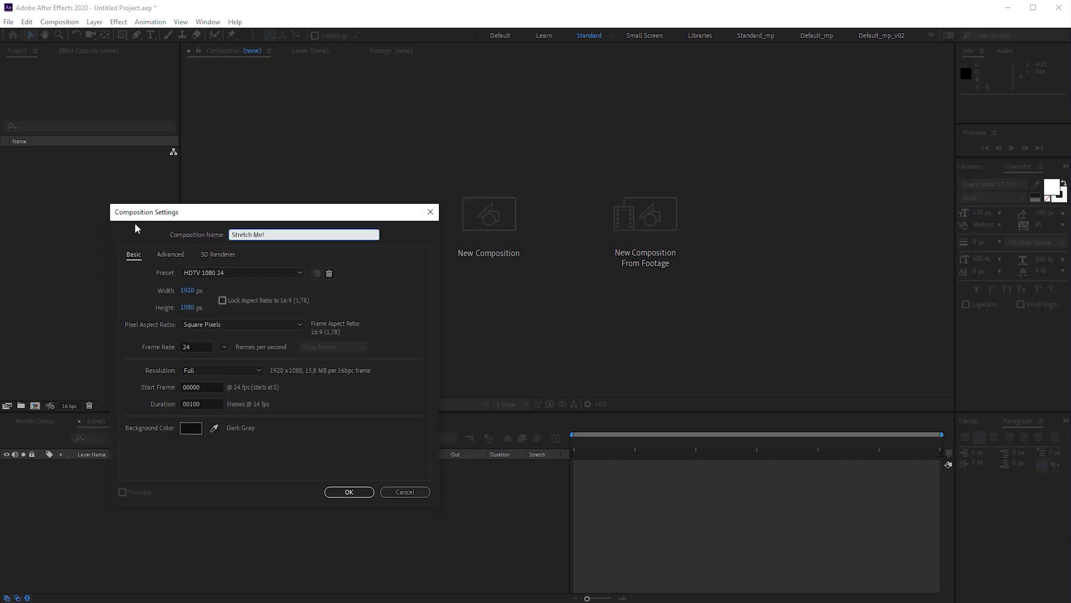
{"action": "left_click", "coordinate": [184, 290]}
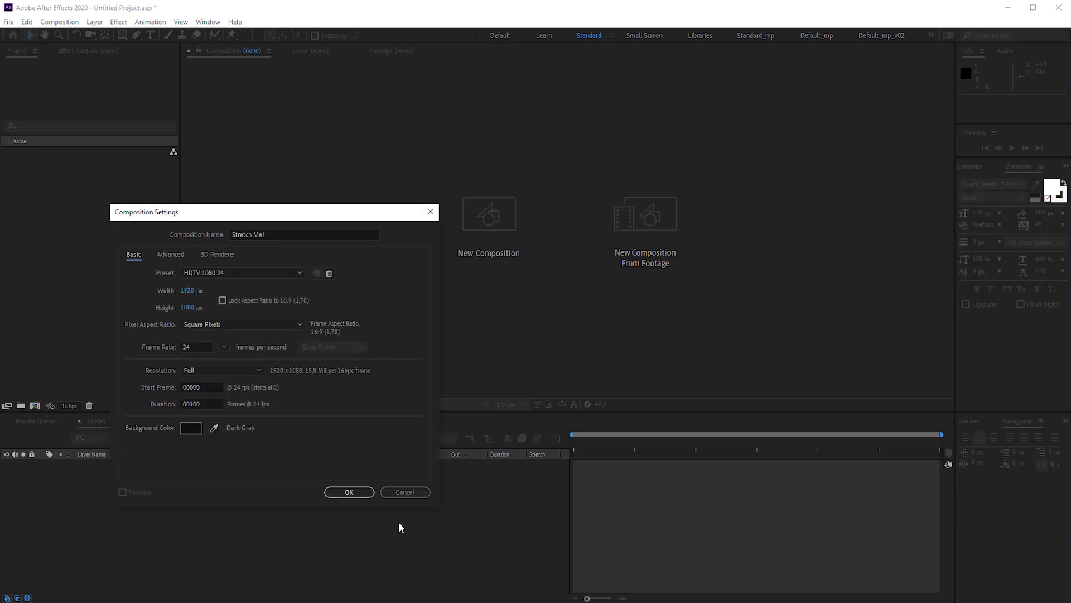
{"action": "left_click", "coordinate": [349, 492]}
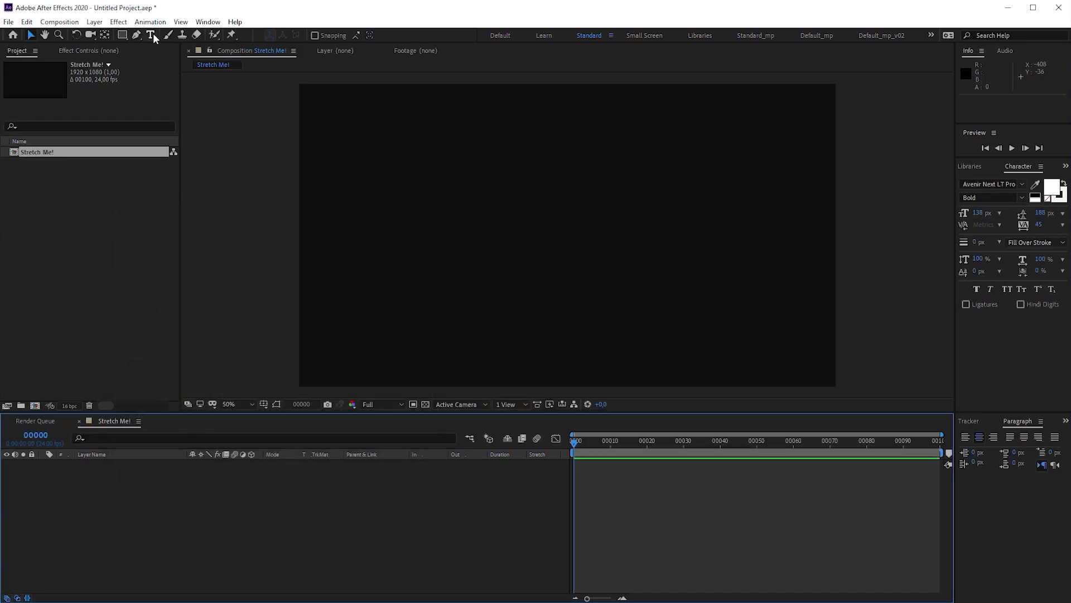
- Add white 'STRETCH ME!' text and reset its Position to the comp centre, 960,540
{"action": "left_click", "coordinate": [154, 34]}
{"action": "left_click", "coordinate": [561, 238]}
{"action": "type", "text": "S"}
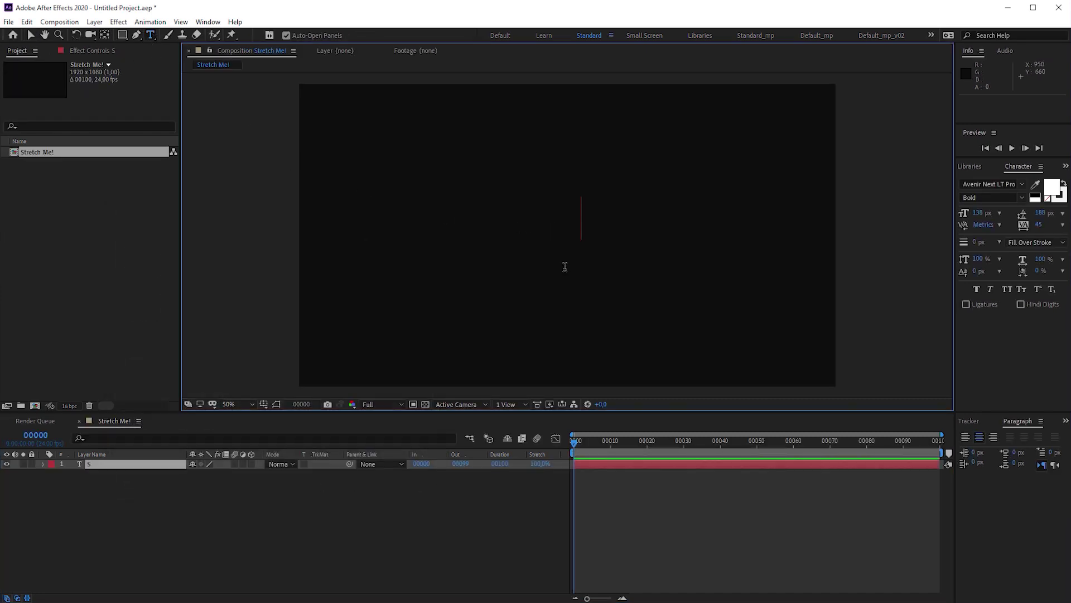
{"action": "type", "text": "TRETCH"}
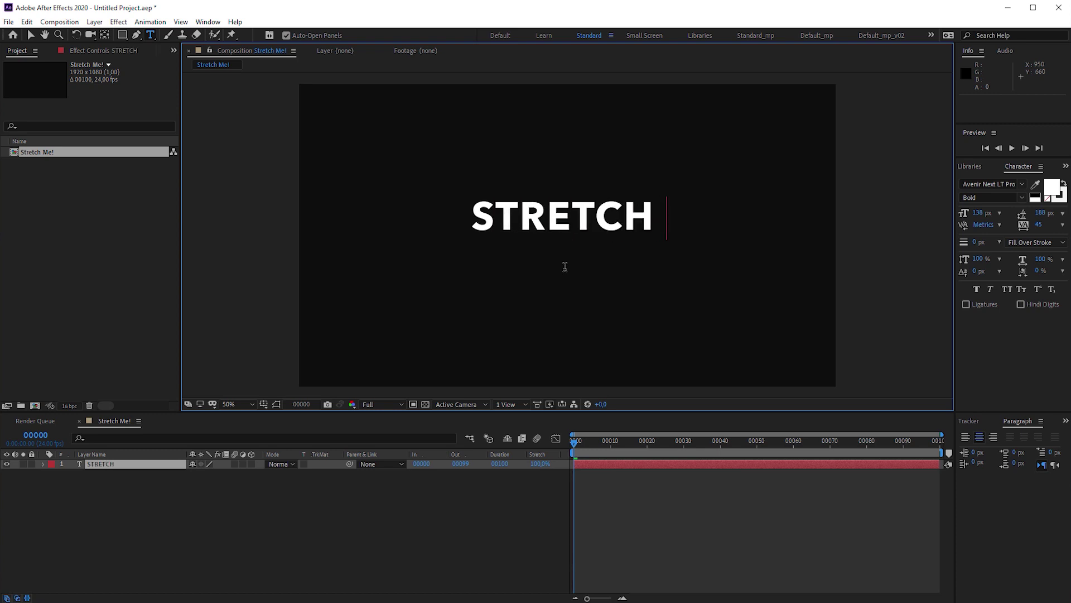
{"action": "type", "text": " ME!"}
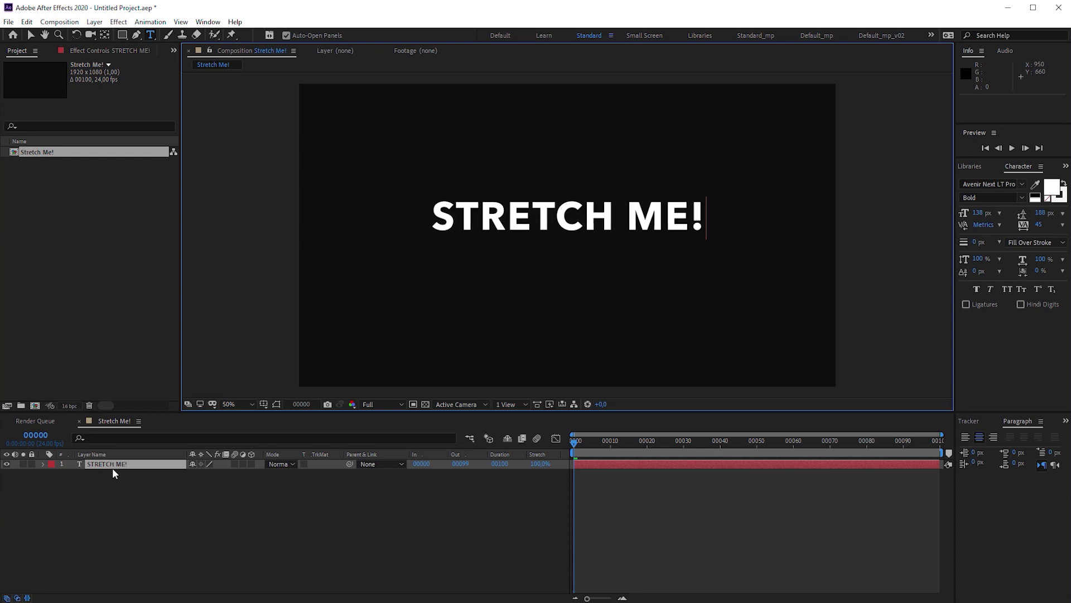
{"action": "left_click", "coordinate": [116, 468]}
{"action": "key", "text": "p"}
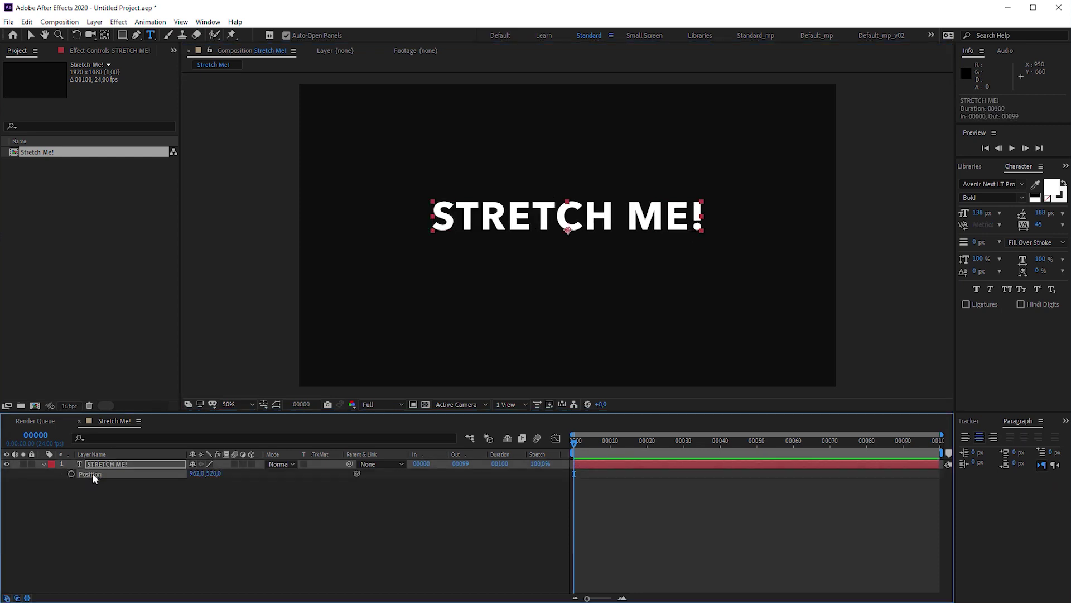
{"action": "right_click", "coordinate": [92, 473]}
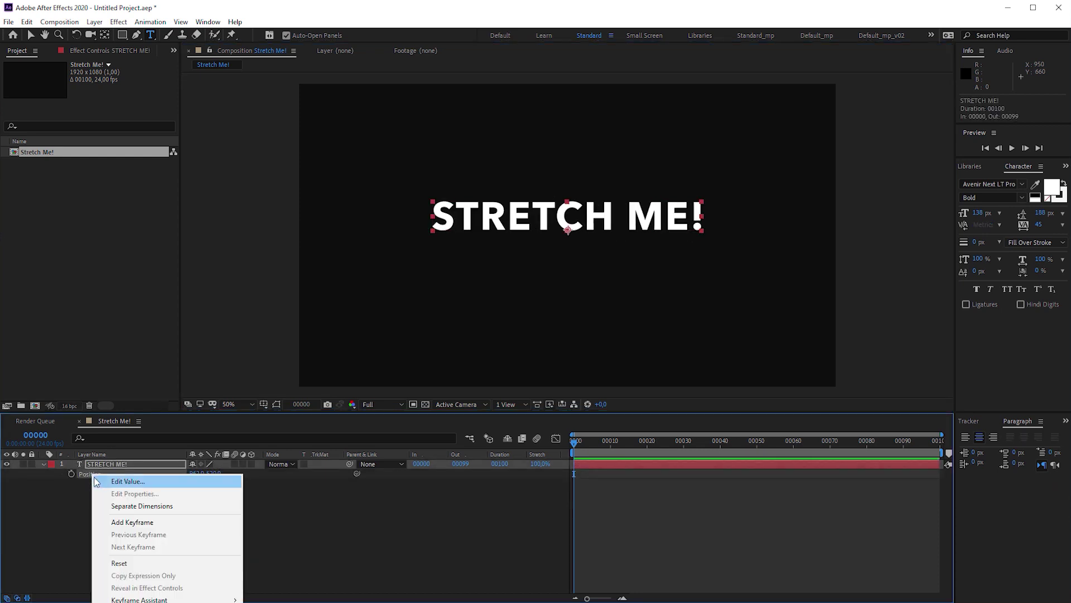
{"action": "left_click", "coordinate": [150, 564]}
- Add a black solid with a Gradient Ramp, swapping colours so it runs white to black
{"action": "left_click", "coordinate": [94, 21]}
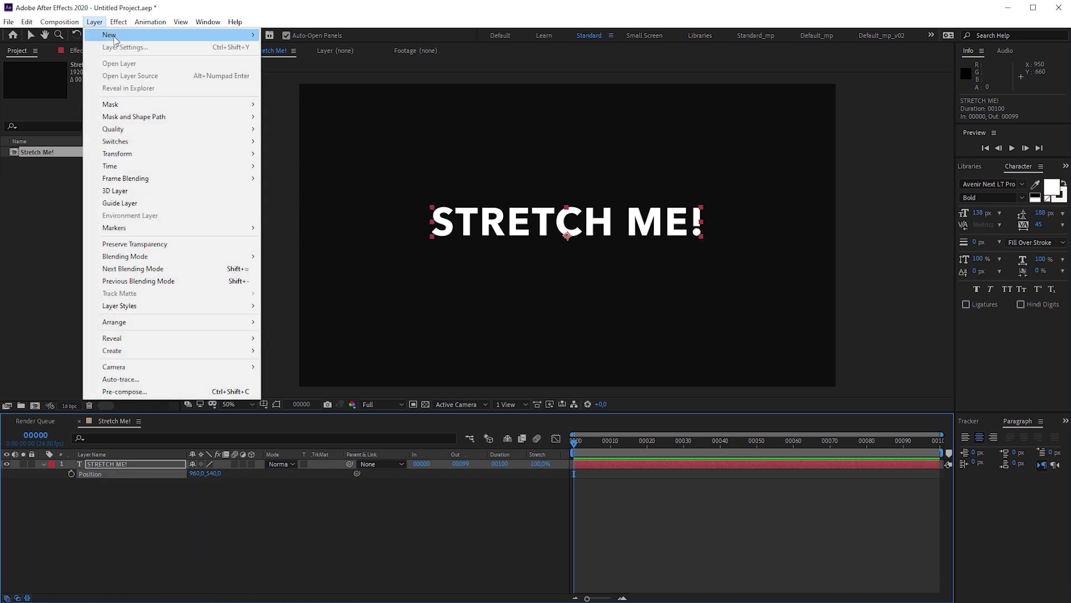
{"action": "mouse_move", "coordinate": [167, 34]}
{"action": "left_click", "coordinate": [303, 45]}
{"action": "left_click", "coordinate": [280, 447]}
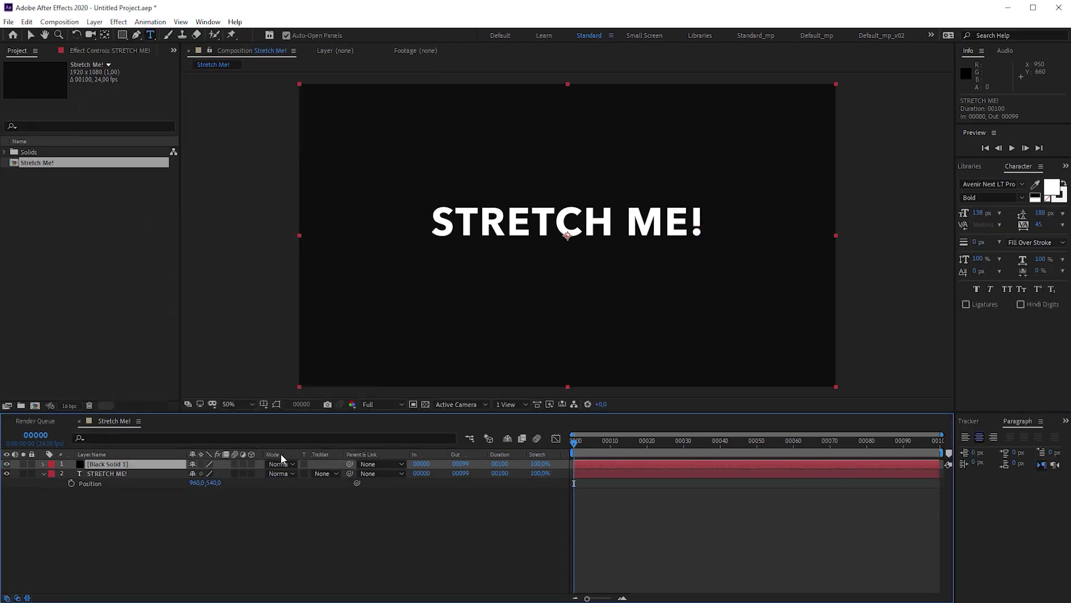
{"action": "key", "text": "ctrl+5"}
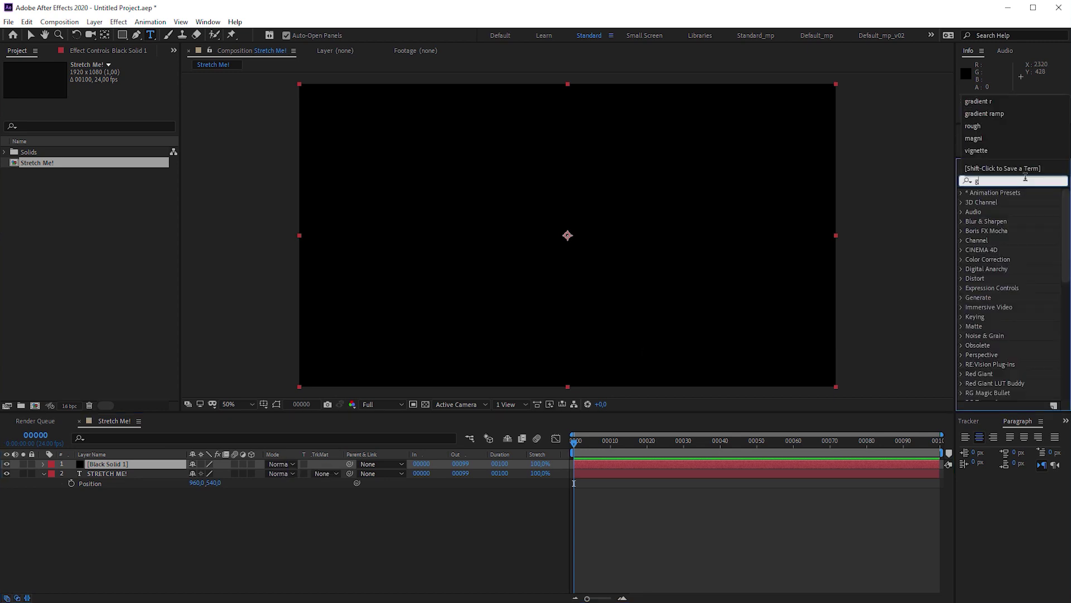
{"action": "type", "text": "gradient"}
{"action": "left_click_drag", "start_coordinate": [1013, 202], "coordinate": [628, 465]}
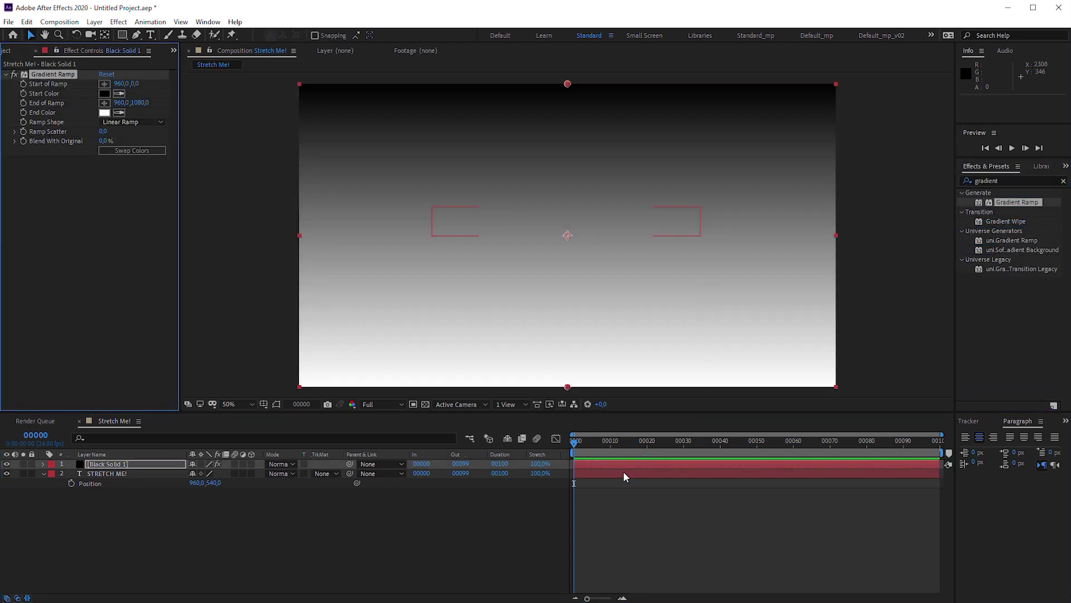
{"action": "left_click", "coordinate": [136, 151]}
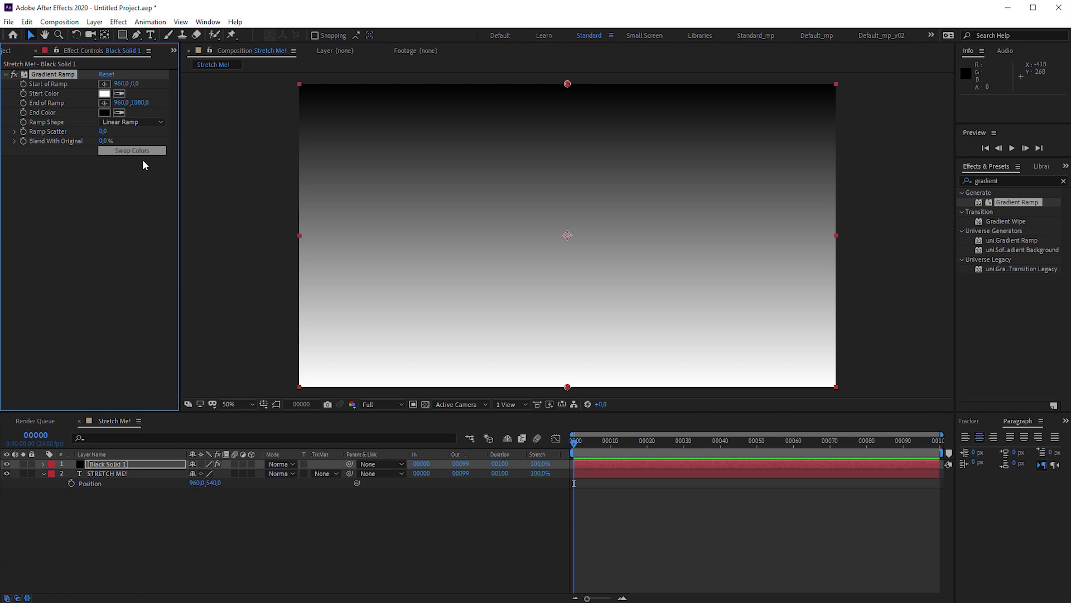
- Add a Null Object, duplicate it, and show both nulls' Position properties
{"action": "left_click", "coordinate": [94, 22]}
{"action": "mouse_move", "coordinate": [108, 37]}
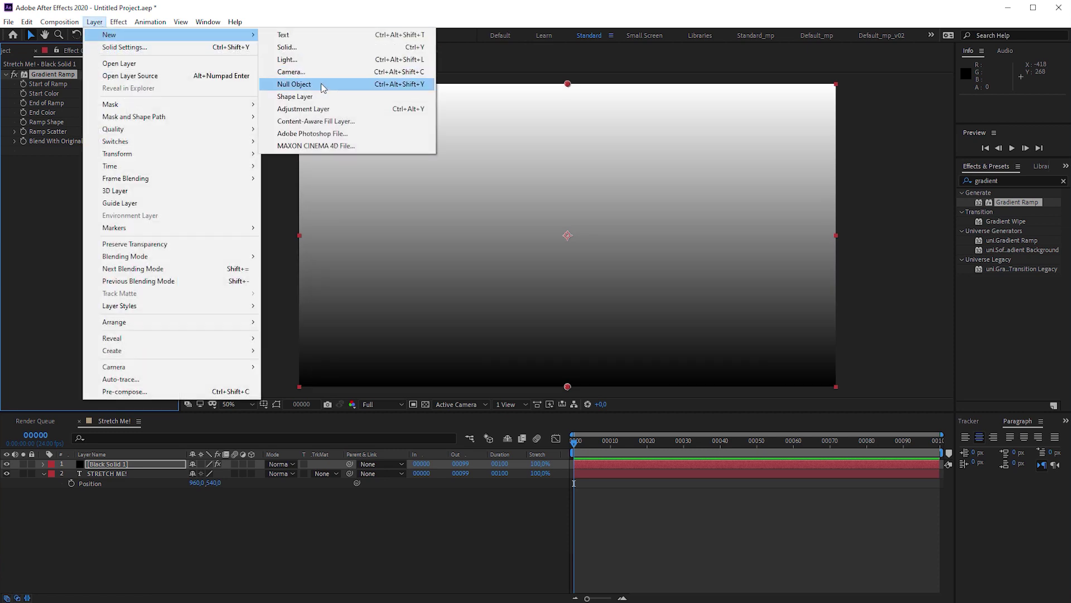
{"action": "left_click", "coordinate": [294, 83]}
{"action": "key", "text": "ctrl+alt+shift+y"}
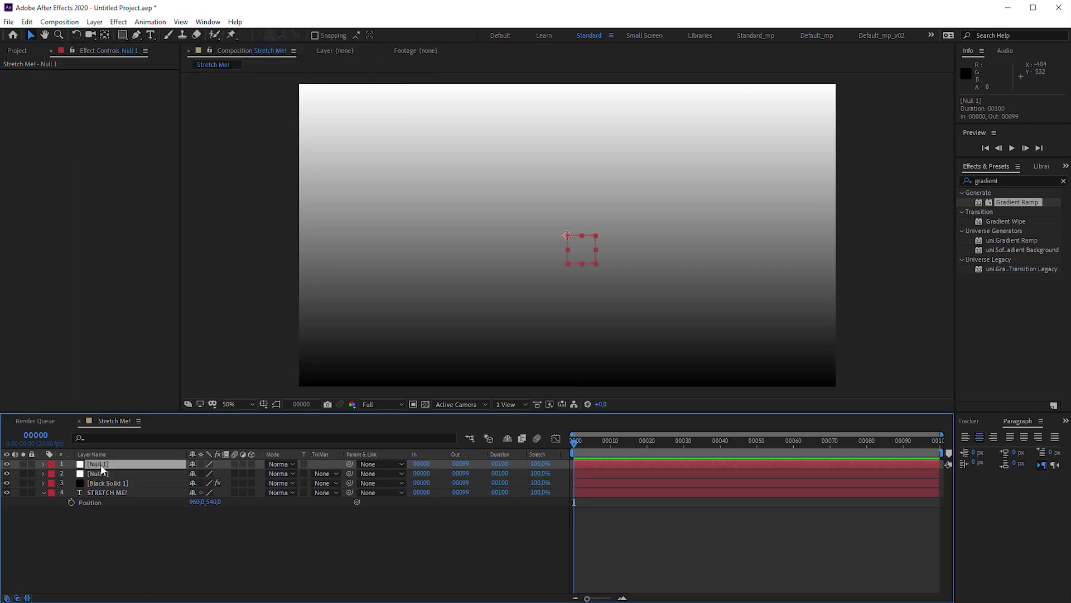
{"action": "left_click", "coordinate": [101, 472], "text": "shift"}
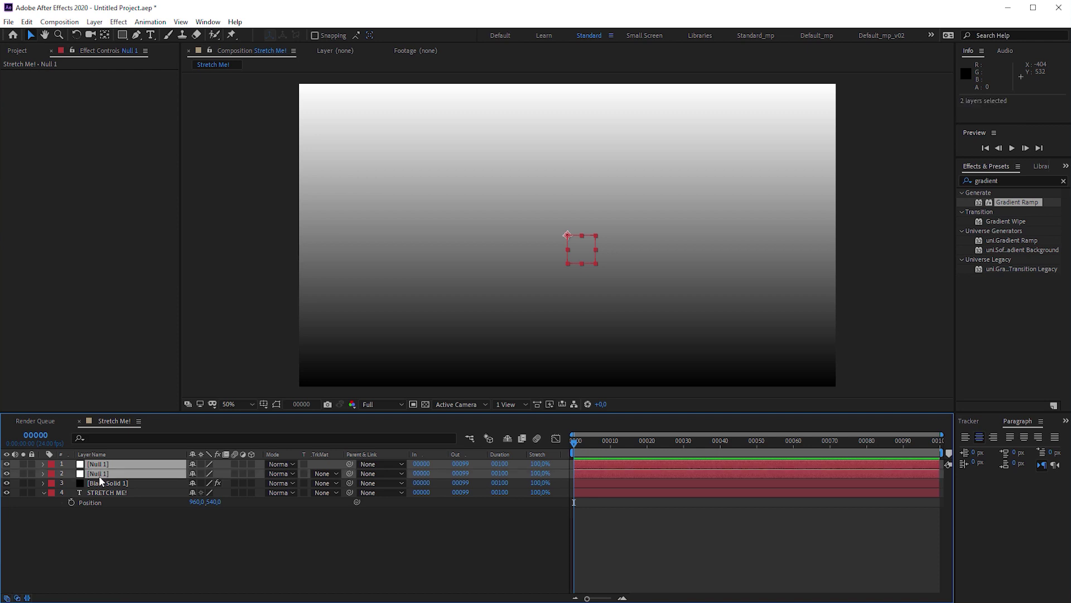
{"action": "key", "text": "p"}
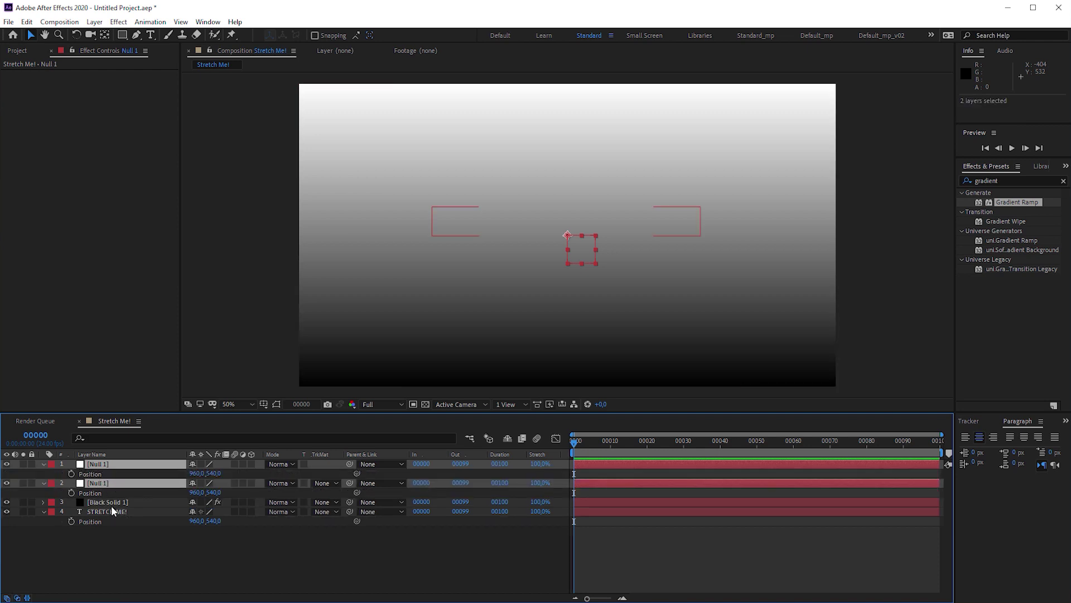
- Expand the solid's Effects to reveal the Gradient Ramp properties
{"action": "left_click", "coordinate": [110, 502]}
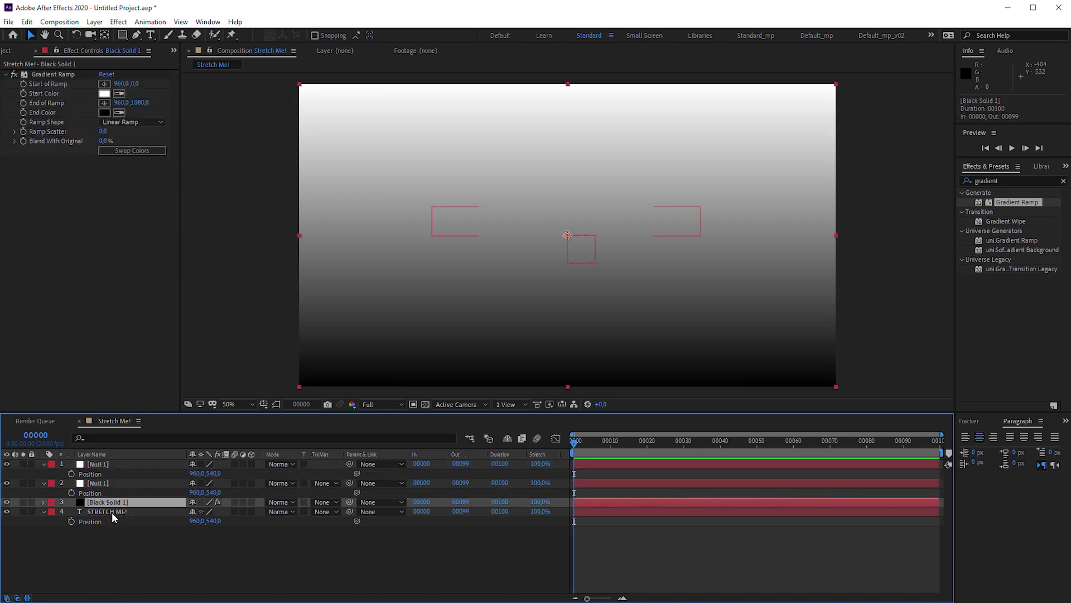
{"action": "left_click", "coordinate": [42, 501]}
{"action": "left_click", "coordinate": [54, 511]}
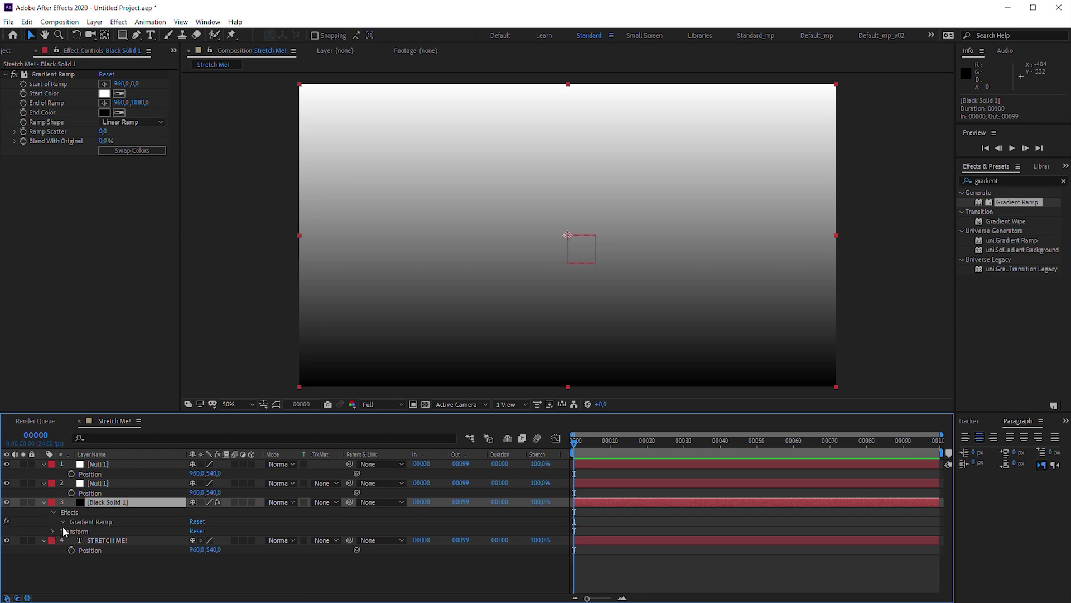
{"action": "left_click", "coordinate": [59, 521]}
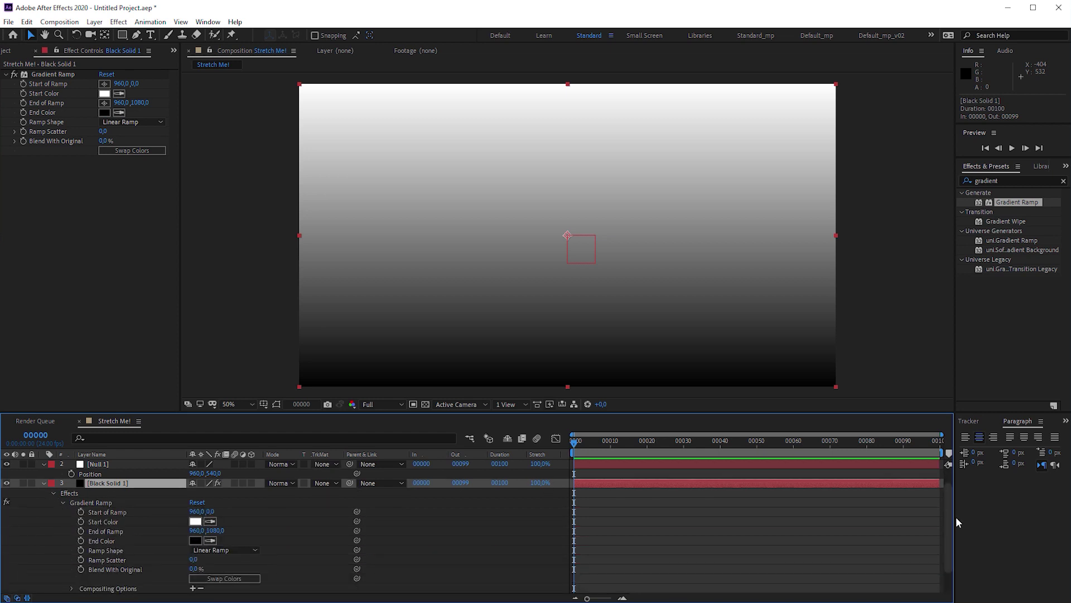
- Link the Gradient Ramp's Start of Ramp to Null 2's Position with an expression
{"action": "left_click_drag", "start_coordinate": [949, 512], "coordinate": [956, 490]}
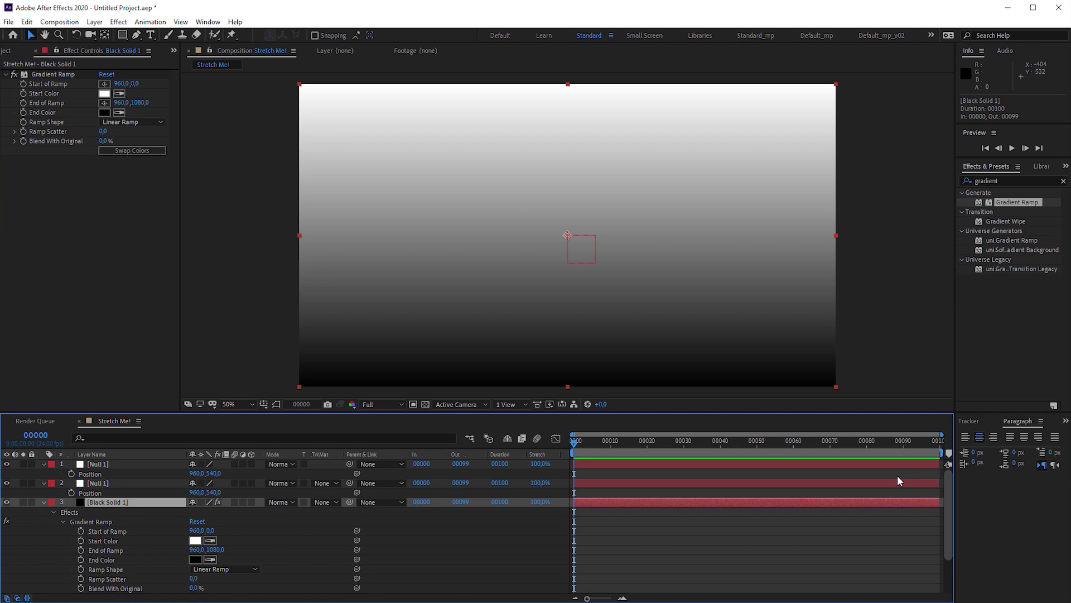
{"action": "left_click", "coordinate": [81, 531], "text": "alt"}
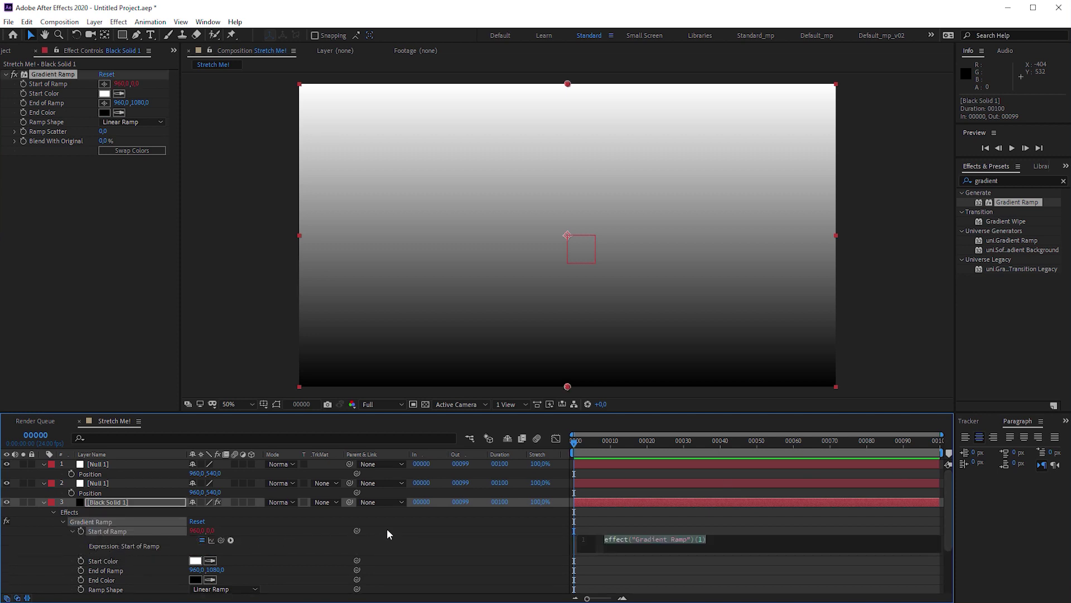
{"action": "left_click_drag", "start_coordinate": [358, 530], "coordinate": [95, 496]}
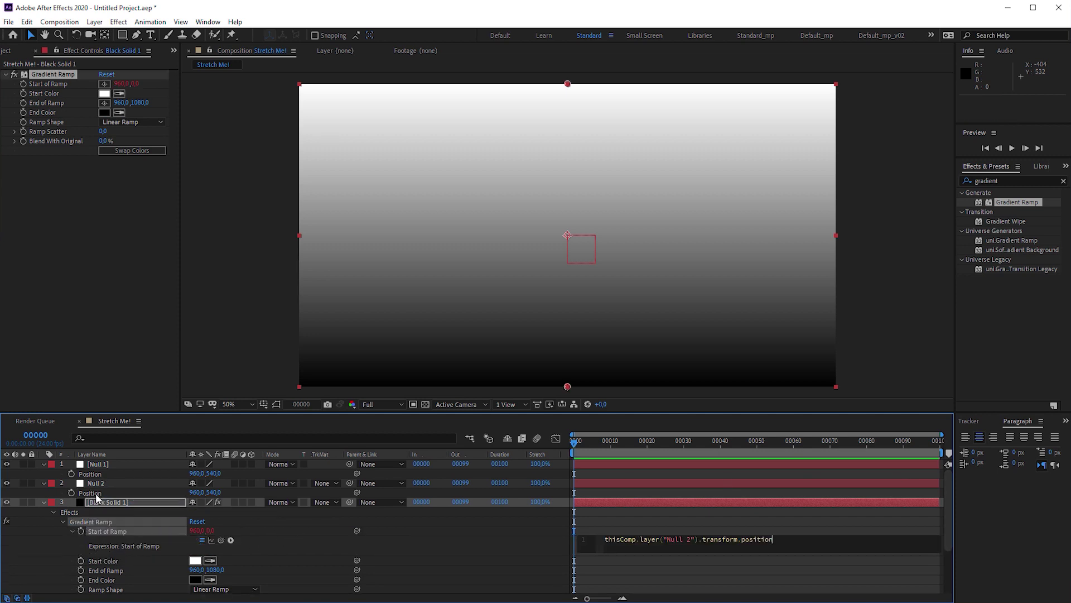
{"action": "left_click", "coordinate": [103, 488]}
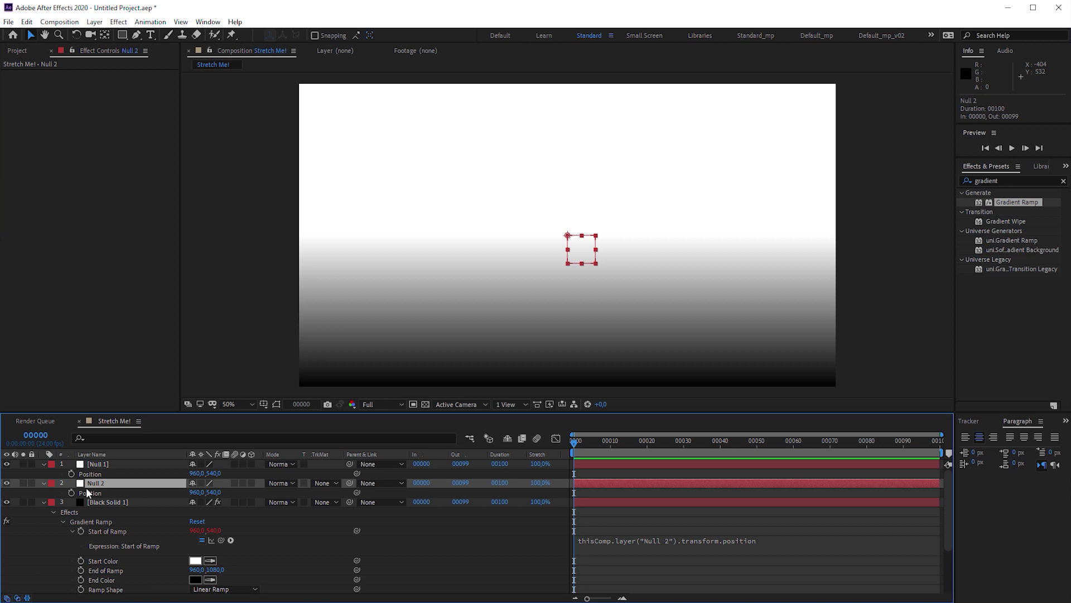
- Rename Null 2 to 'Start of Ramp' and link End of Ramp to Null 1's Position
{"action": "key", "text": "Return"}
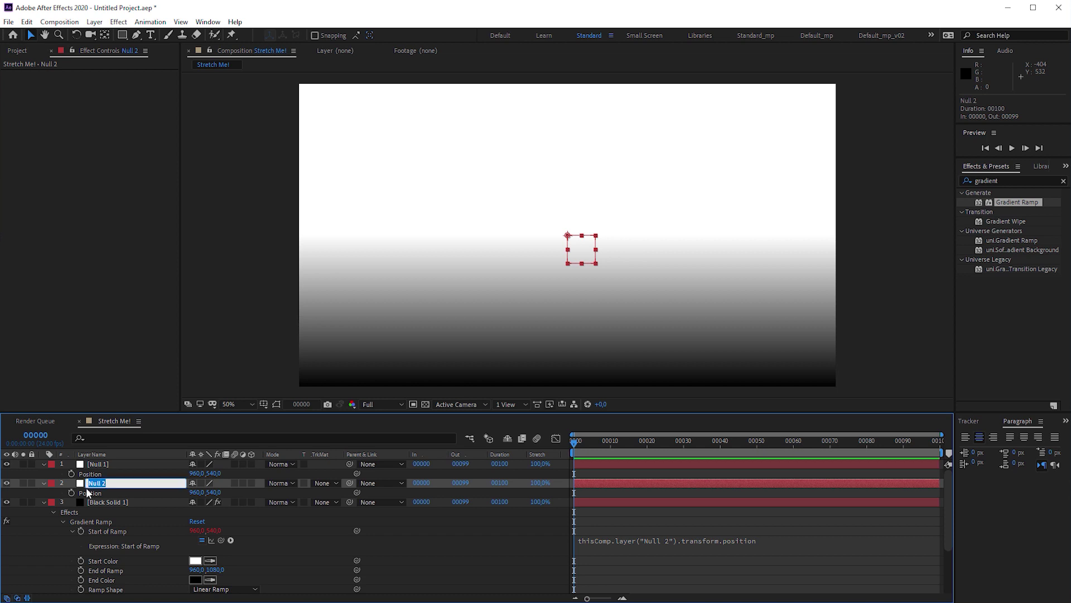
{"action": "type", "text": "Start of Ramp"}
{"action": "key", "text": "Return"}
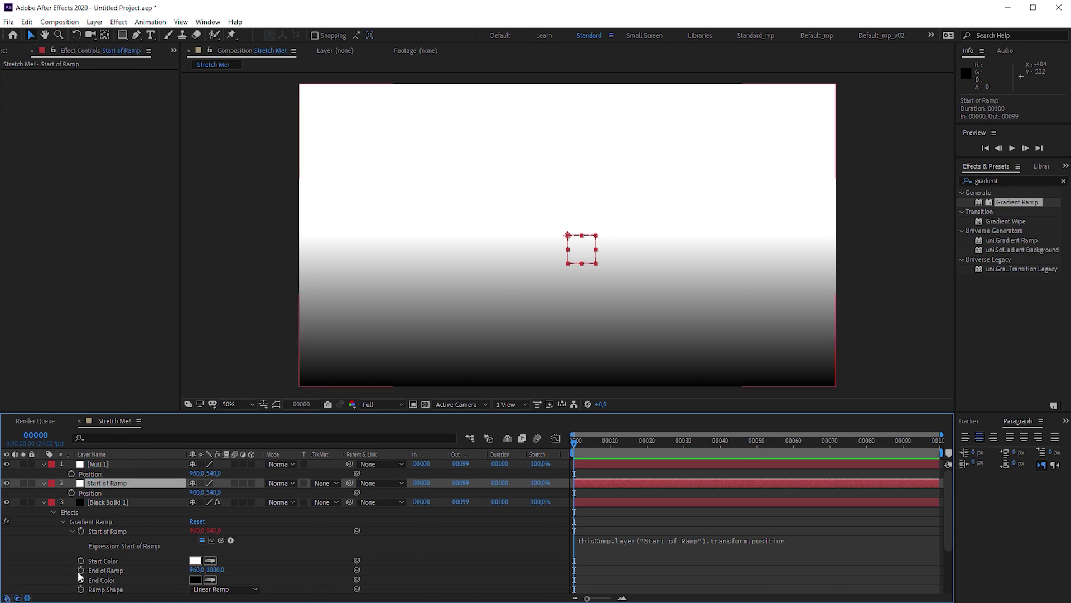
{"action": "left_click", "coordinate": [81, 571], "text": "alt"}
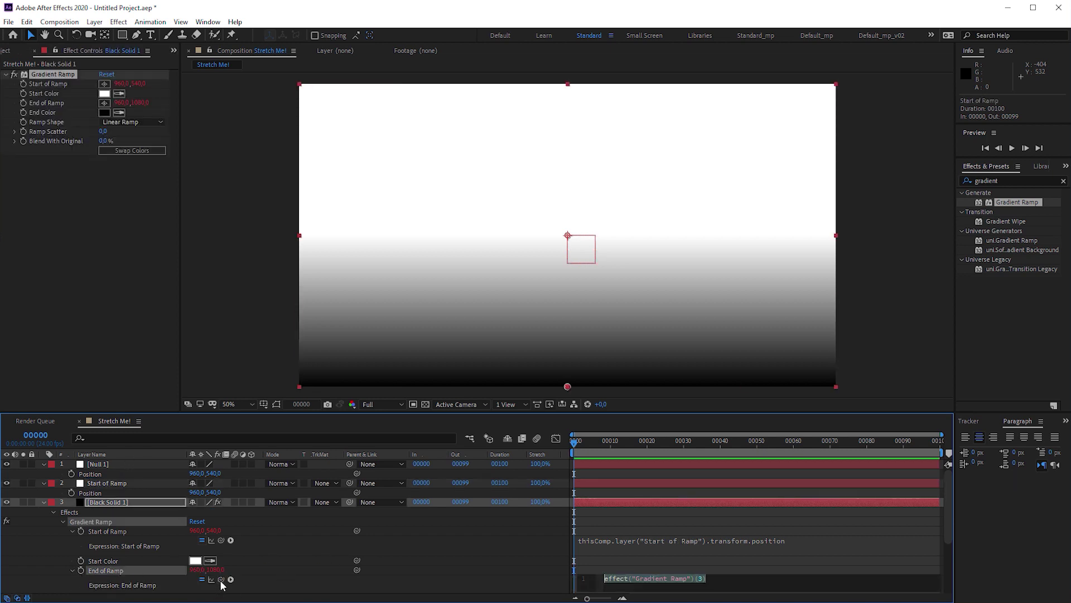
{"action": "left_click_drag", "start_coordinate": [222, 580], "coordinate": [92, 474]}
- Commit the End of Ramp expression and rename Null 1 to 'End of Ramp'
{"action": "left_click", "coordinate": [100, 462]}
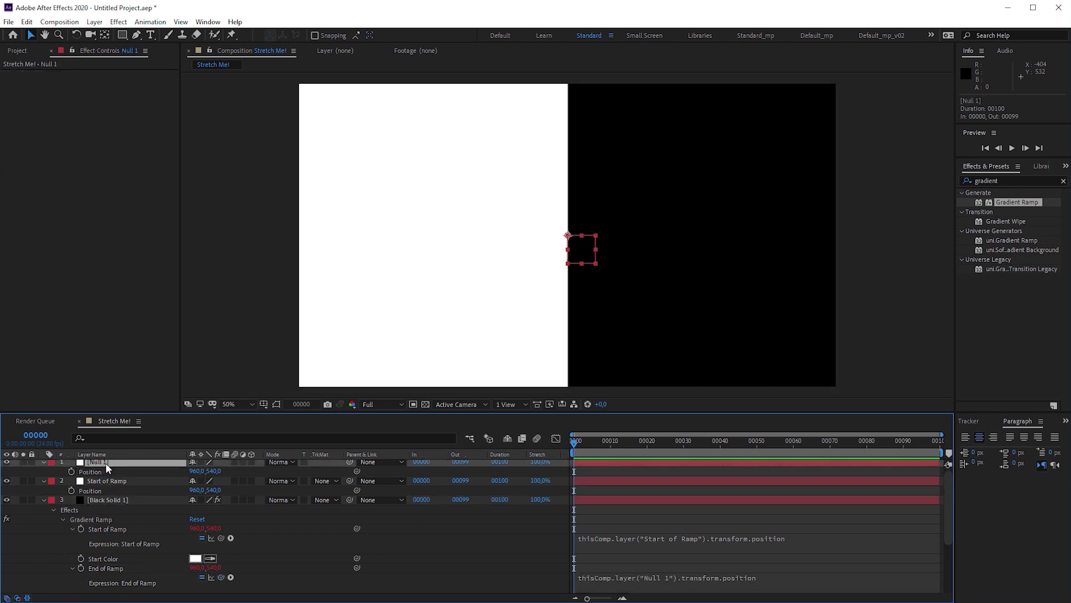
{"action": "key", "text": "Return"}
{"action": "type", "text": "End"}
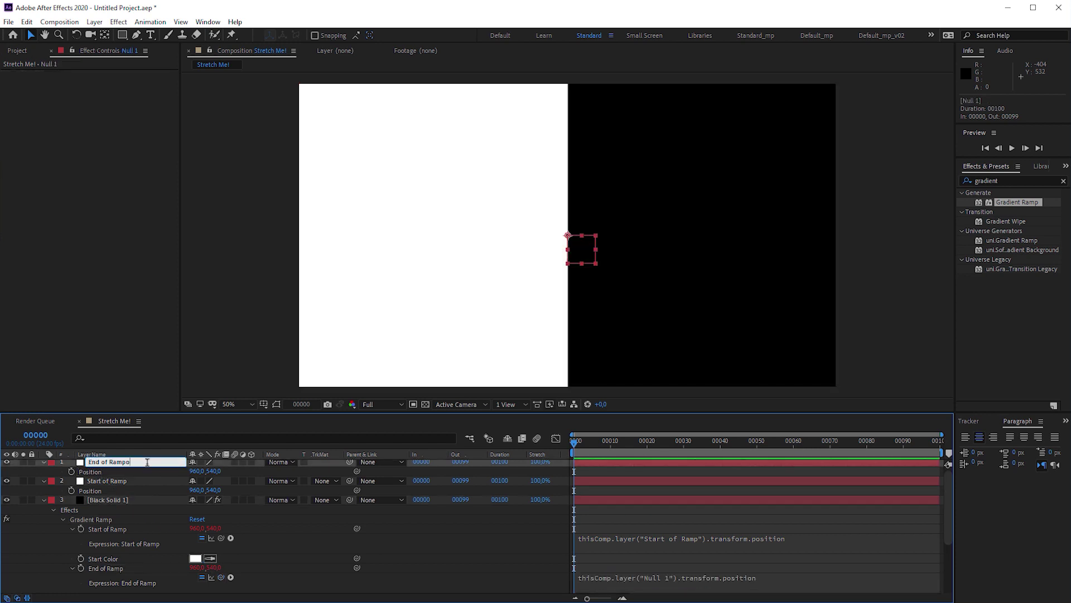
{"action": "type", "text": " of Ramp"}
{"action": "key", "text": "Return"}
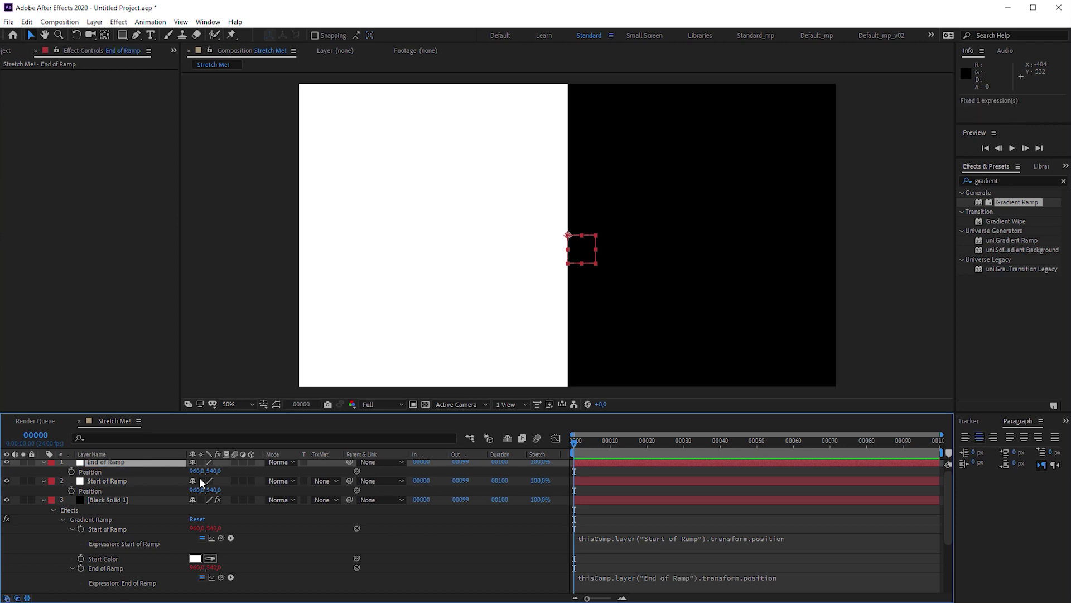
- Set End of Ramp null's X position to 1920 and Start of Ramp's to 0
{"action": "left_click", "coordinate": [197, 470]}
{"action": "type", "text": "19"}
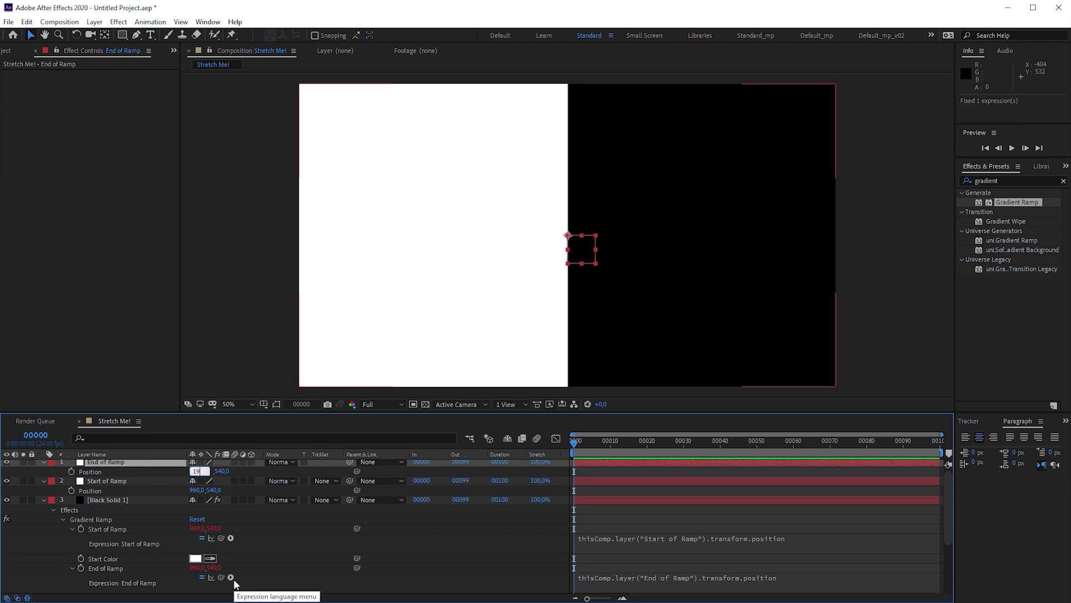
{"action": "type", "text": "20"}
{"action": "key", "text": "Return"}
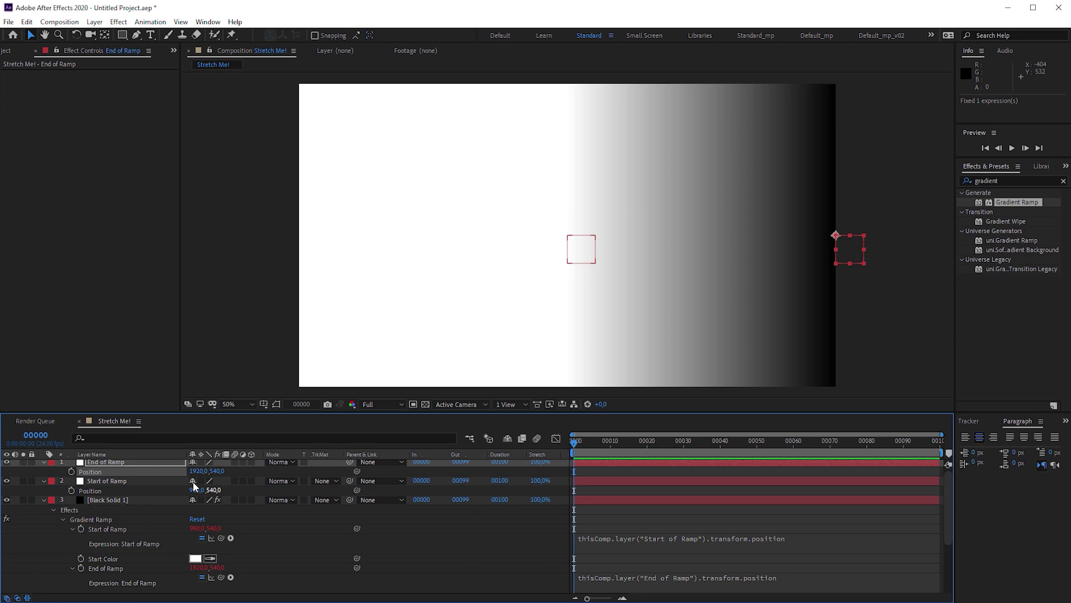
{"action": "left_click", "coordinate": [195, 489]}
{"action": "type", "text": "0"}
{"action": "key", "text": "Return"}
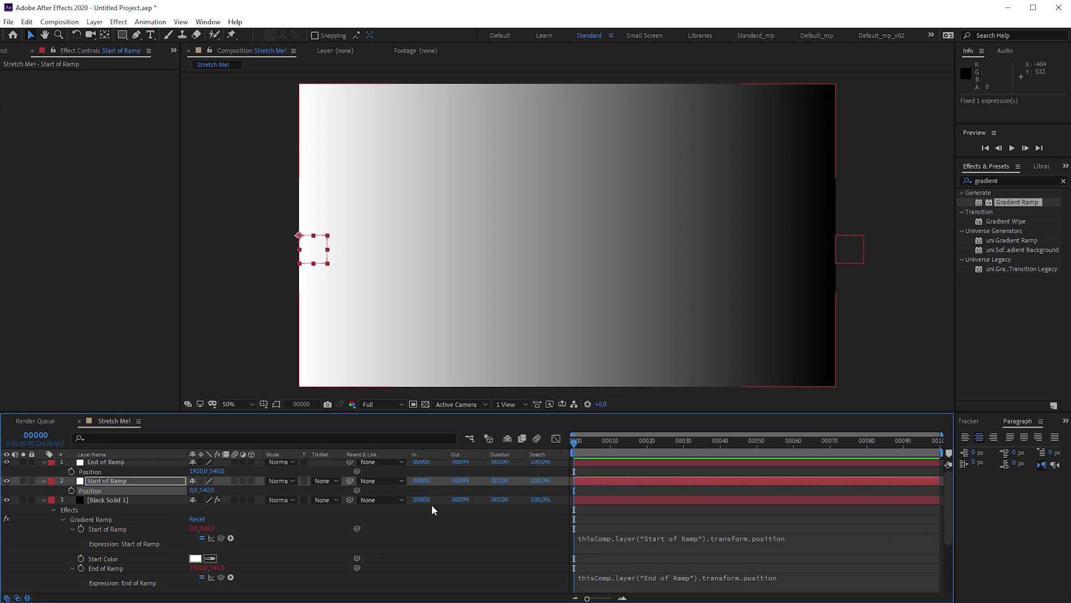
{"action": "left_click", "coordinate": [43, 462]}
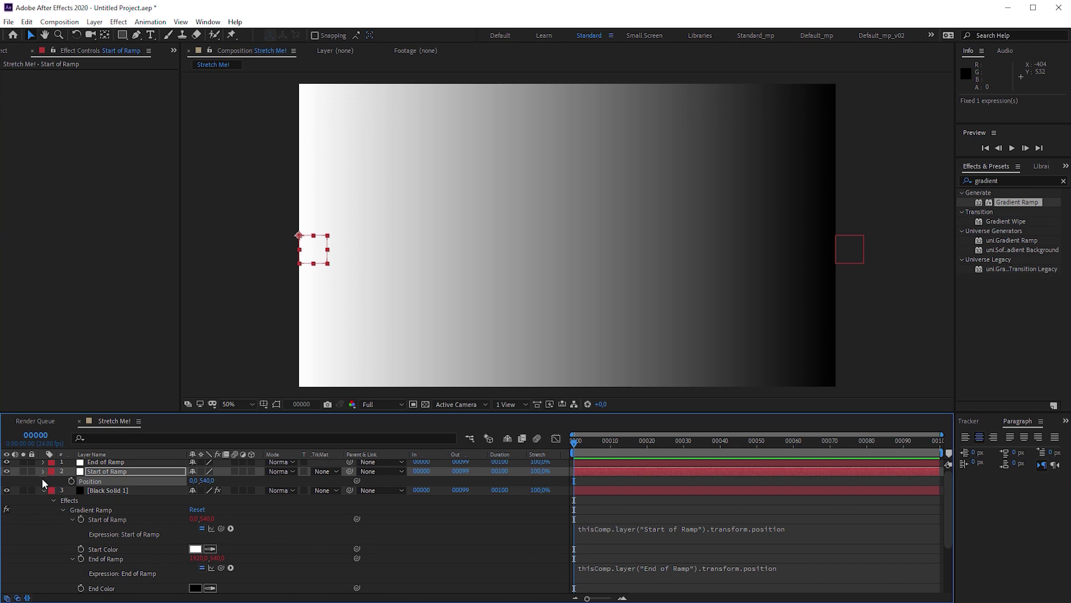
- Collapse the layers and move the STRETCH ME! text layer above Black Solid 1
{"action": "left_click", "coordinate": [43, 471]}
{"action": "left_click", "coordinate": [43, 480]}
{"action": "left_click", "coordinate": [112, 482]}
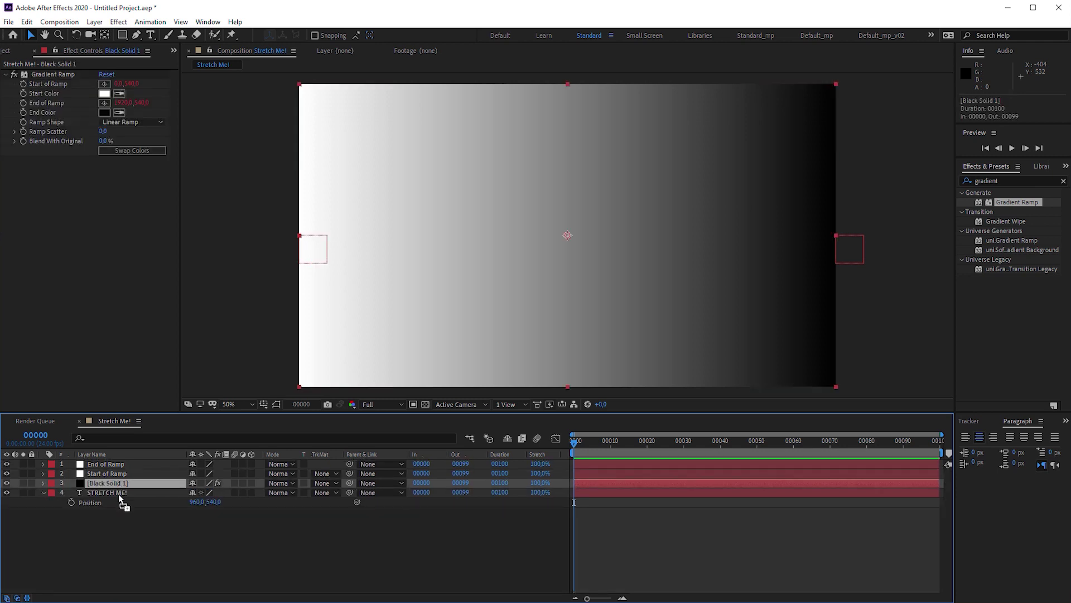
{"action": "mouse_move", "coordinate": [122, 501]}
{"action": "left_mouse_down"}
{"action": "mouse_move", "coordinate": [102, 515]}
{"action": "mouse_move", "coordinate": [105, 489]}
{"action": "left_mouse_up"}
{"action": "left_click", "coordinate": [105, 488]}
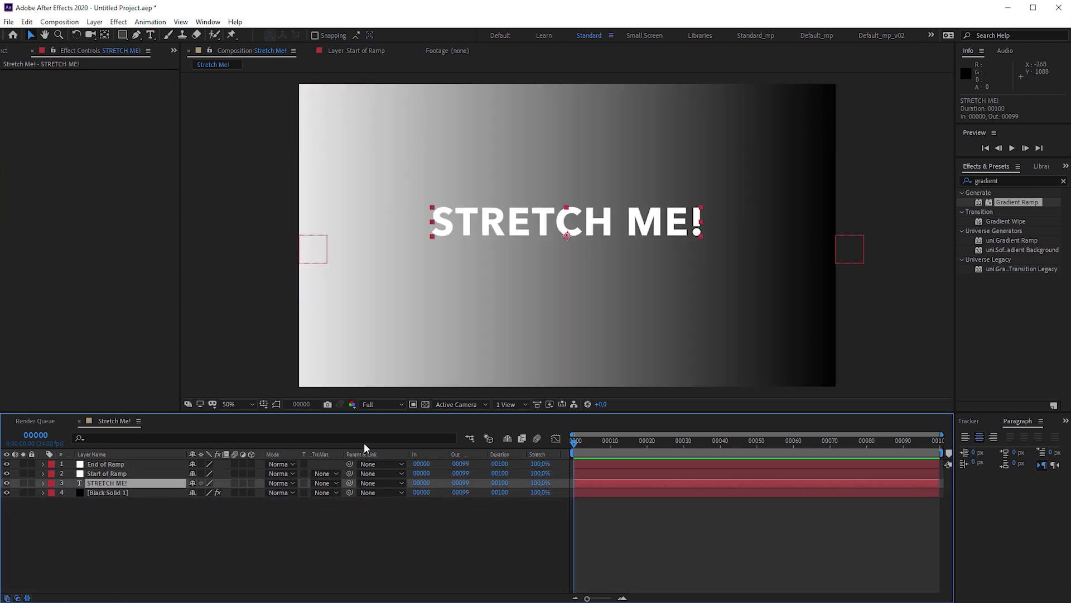
- Apply Displacement Map to the text with Map Layer Black Solid 1, source Effects & Masks
{"action": "left_click", "coordinate": [1004, 181]}
{"action": "type", "text": "displ"}
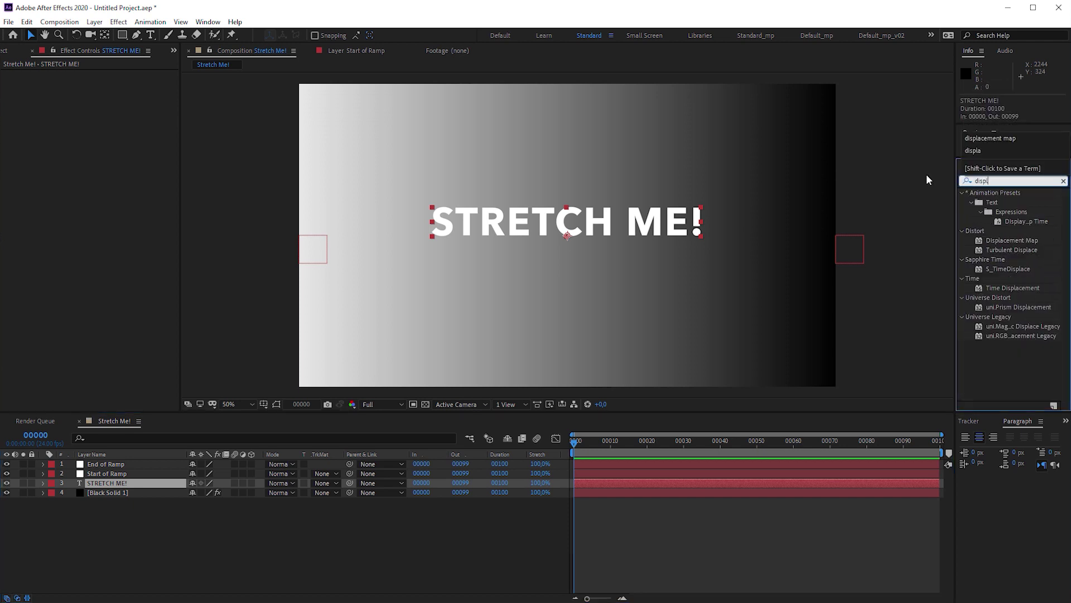
{"action": "type", "text": "acement map"}
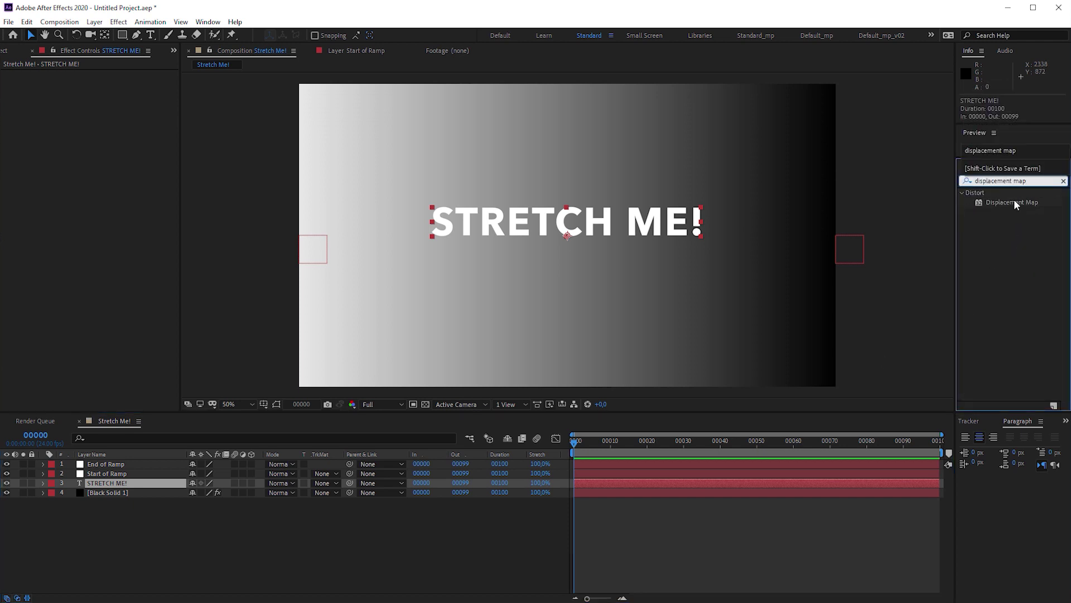
{"action": "left_click_drag", "start_coordinate": [1013, 202], "coordinate": [631, 483]}
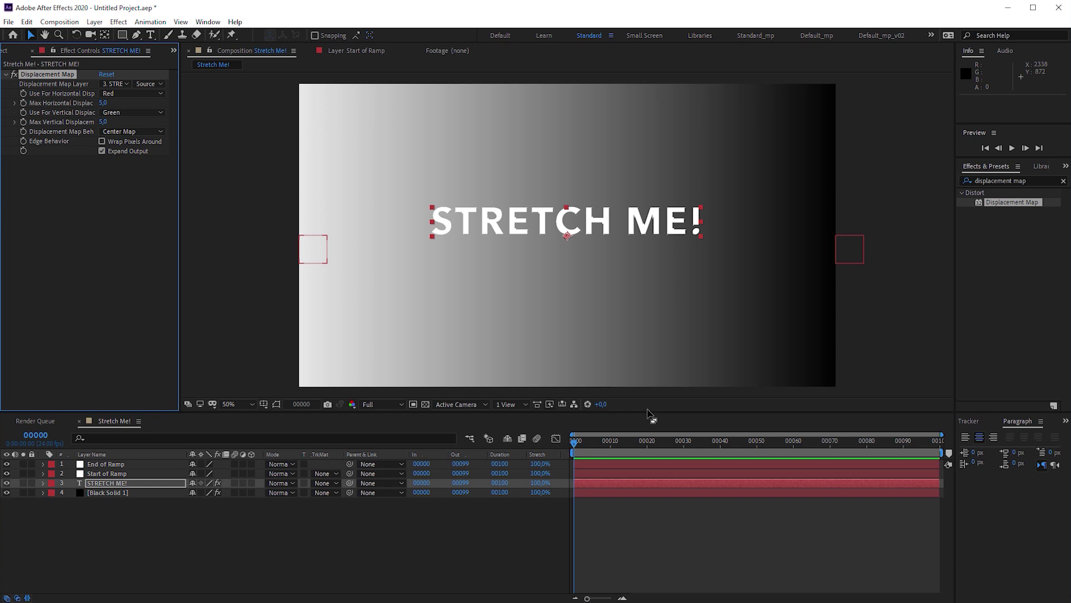
{"action": "left_click", "coordinate": [116, 84]}
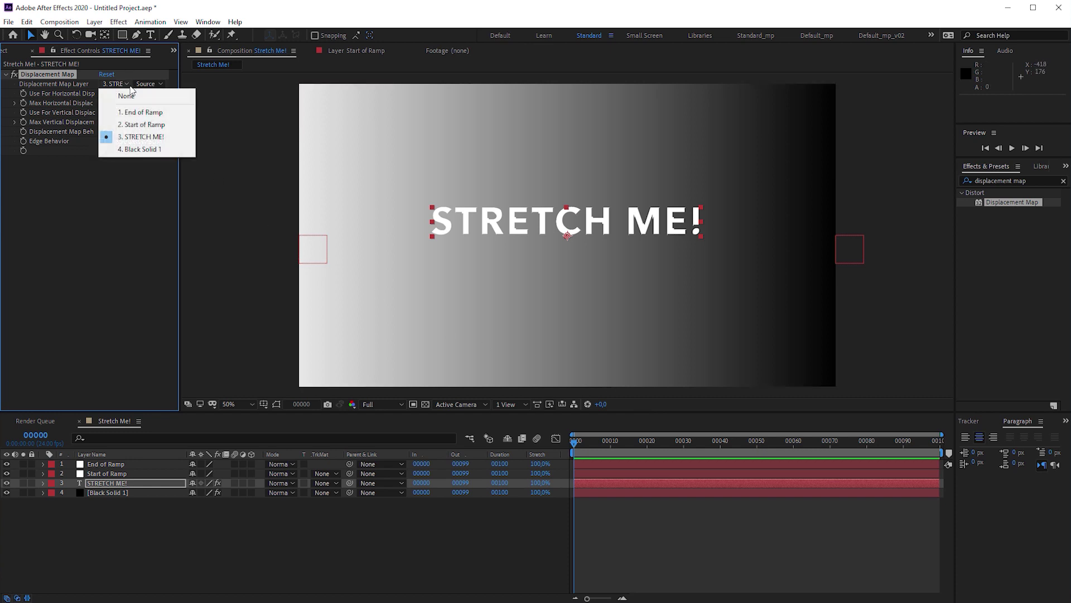
{"action": "left_click", "coordinate": [143, 150]}
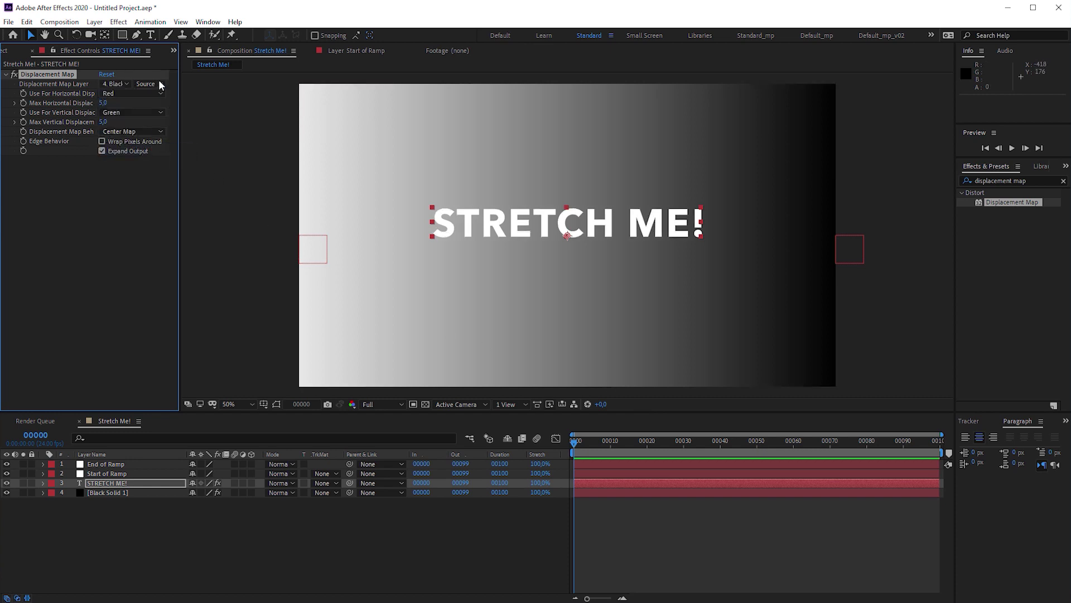
{"action": "left_click", "coordinate": [160, 85]}
{"action": "left_click", "coordinate": [177, 119]}
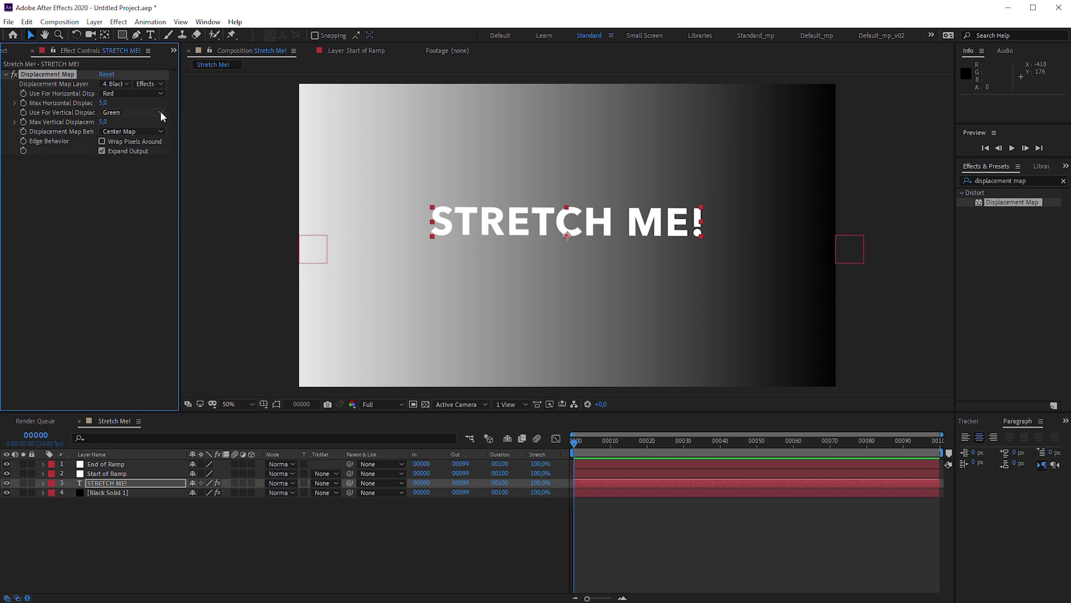
- Set vertical displacement Off, horizontal to Luminance, and Max Horizontal Displacement to 400
{"action": "left_click", "coordinate": [160, 113]}
{"action": "left_click", "coordinate": [135, 249]}
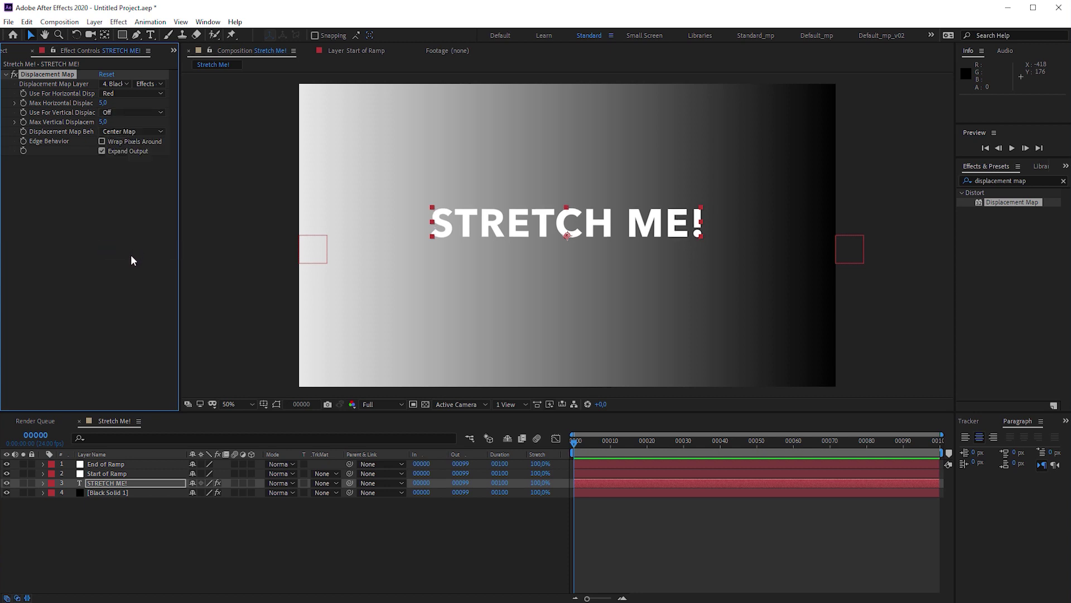
{"action": "left_click", "coordinate": [155, 94]}
{"action": "left_click", "coordinate": [153, 154]}
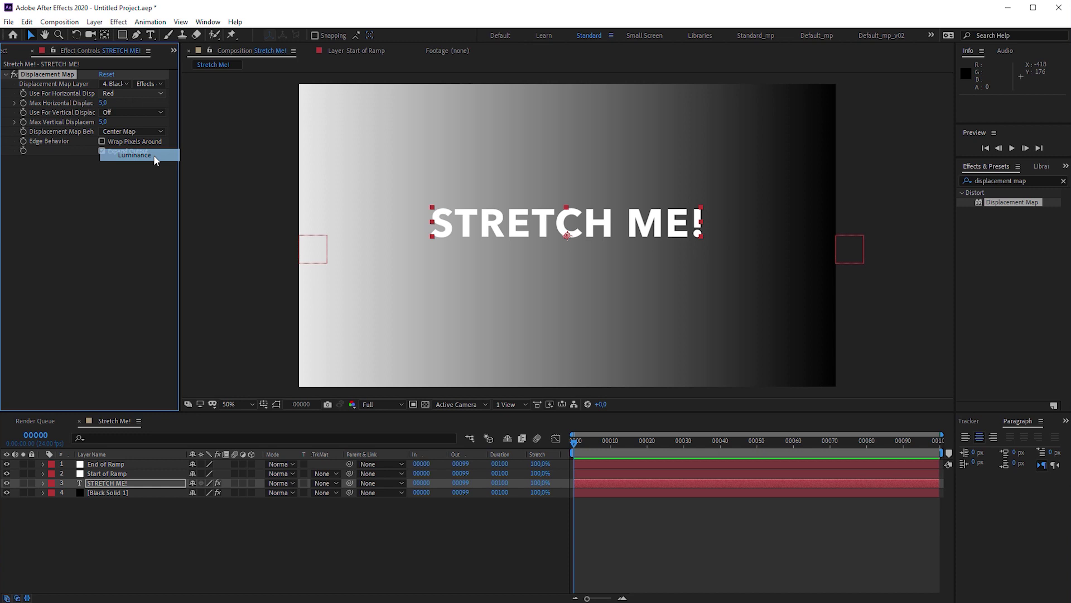
{"action": "left_click", "coordinate": [103, 103]}
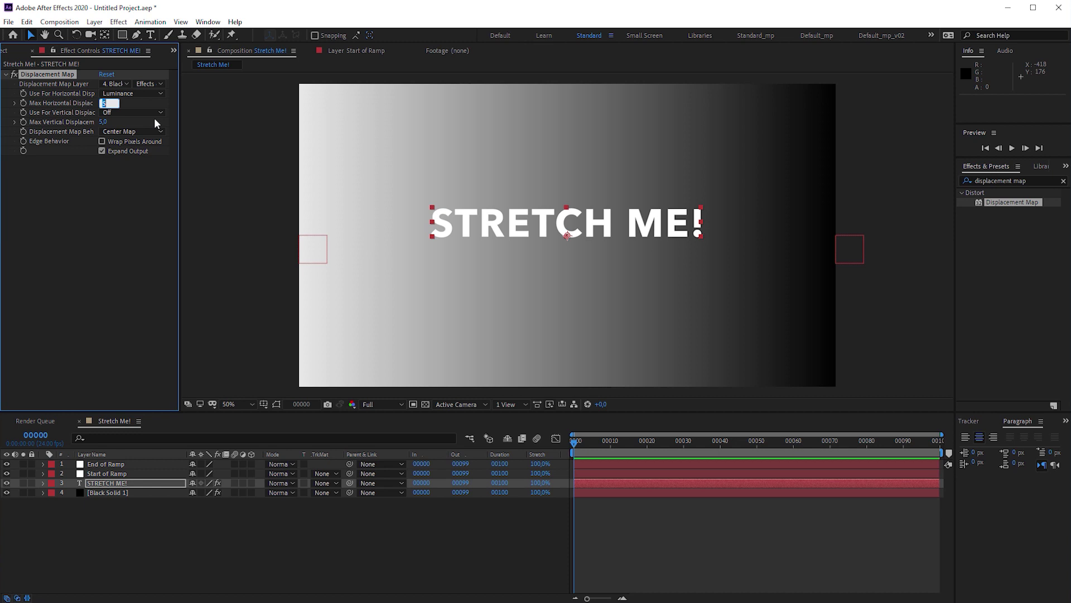
{"action": "type", "text": "400"}
{"action": "key", "text": "Return"}
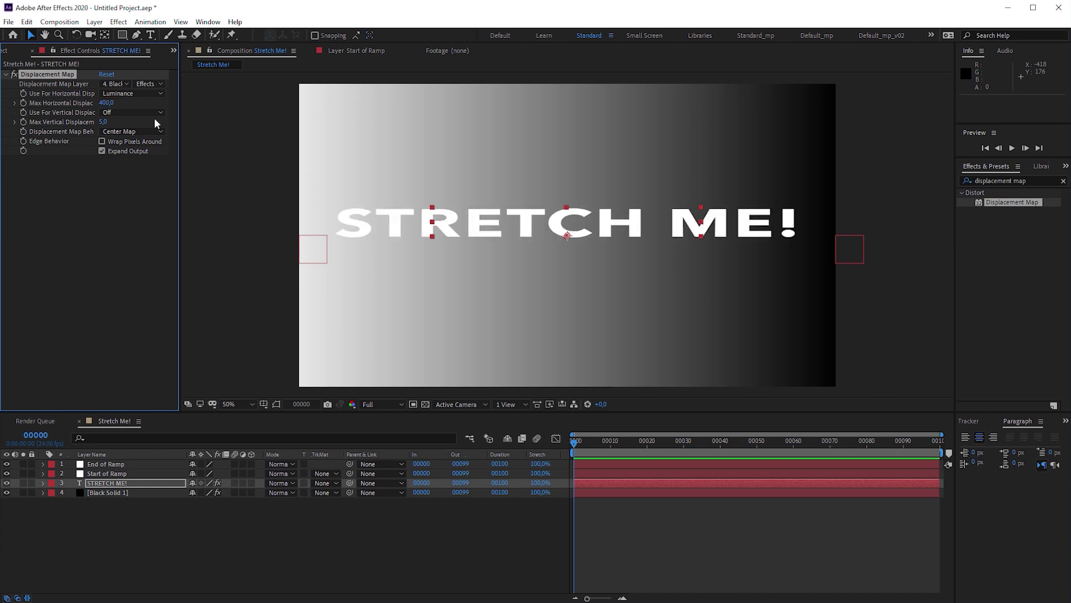
- Scrub Start of Ramp's X position to 435 and End of Ramp's X to 1413
{"action": "left_click", "coordinate": [116, 473]}
{"action": "key", "text": "p"}
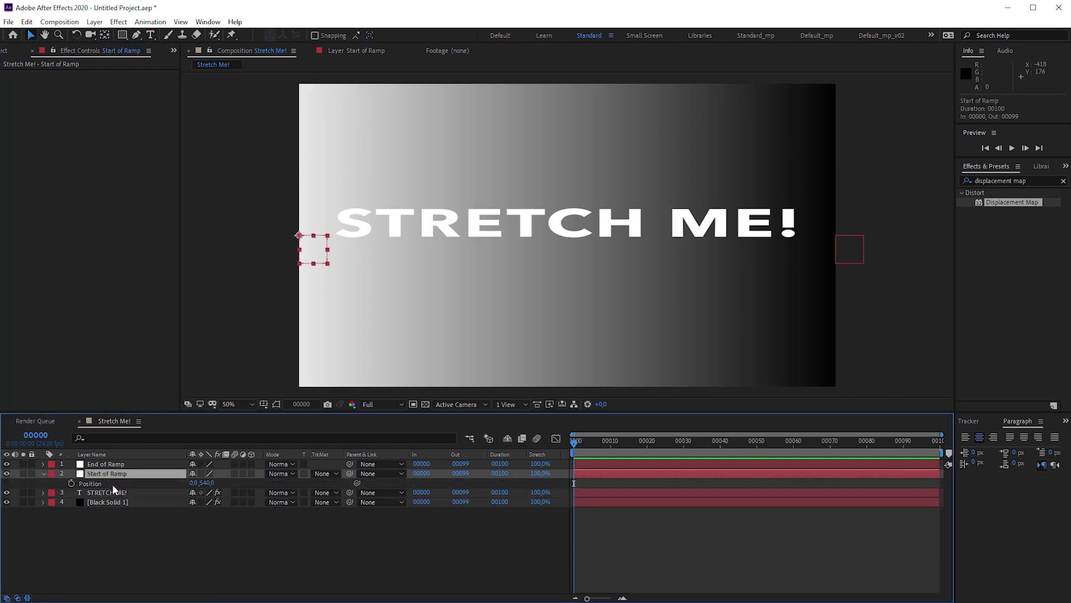
{"action": "left_click_drag", "start_coordinate": [193, 482], "coordinate": [441, 487]}
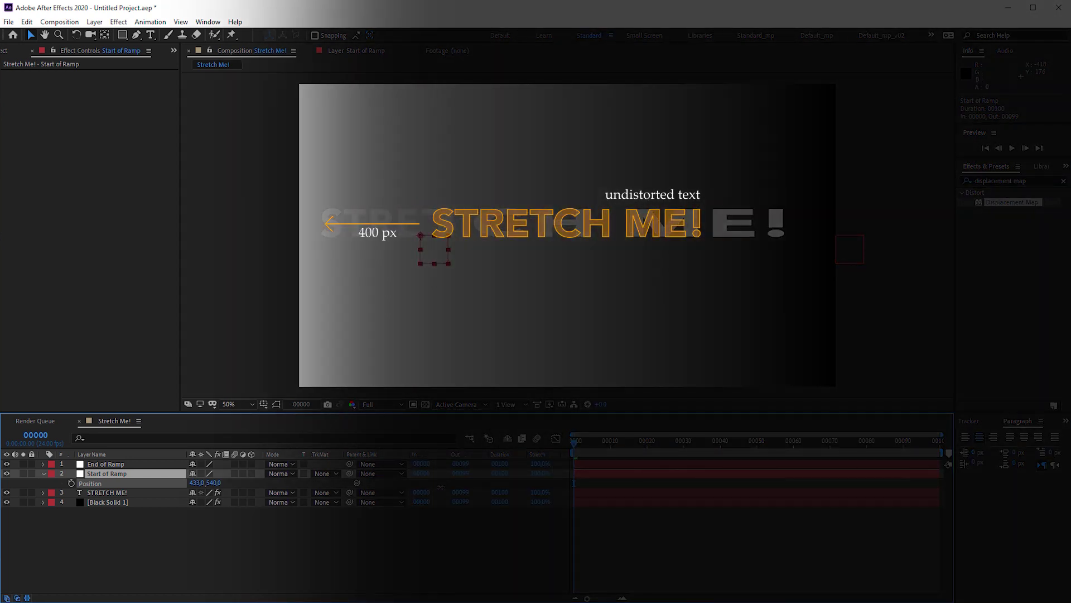
{"action": "left_click", "coordinate": [128, 464]}
{"action": "key", "text": "p"}
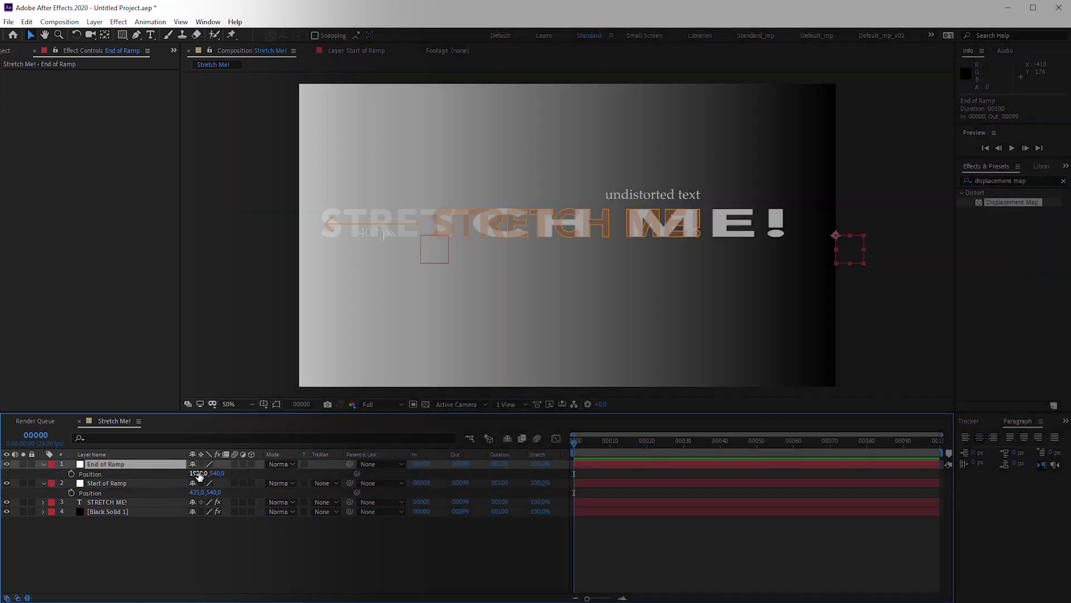
{"action": "left_click", "coordinate": [192, 473]}
{"action": "left_click_drag", "start_coordinate": [193, 472], "coordinate": [6, 489]}
{"action": "left_click_drag", "start_coordinate": [207, 473], "coordinate": [179, 474]}
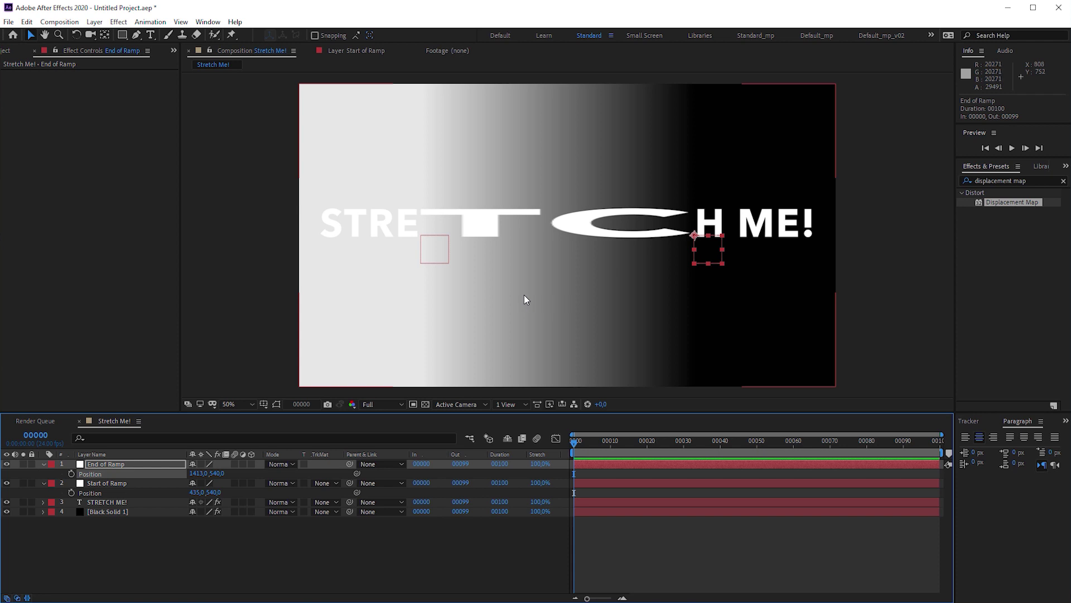
- Set the Gradient Ramp Start Color to 808080 and darken the End Color to near-black
{"action": "left_click", "coordinate": [138, 510]}
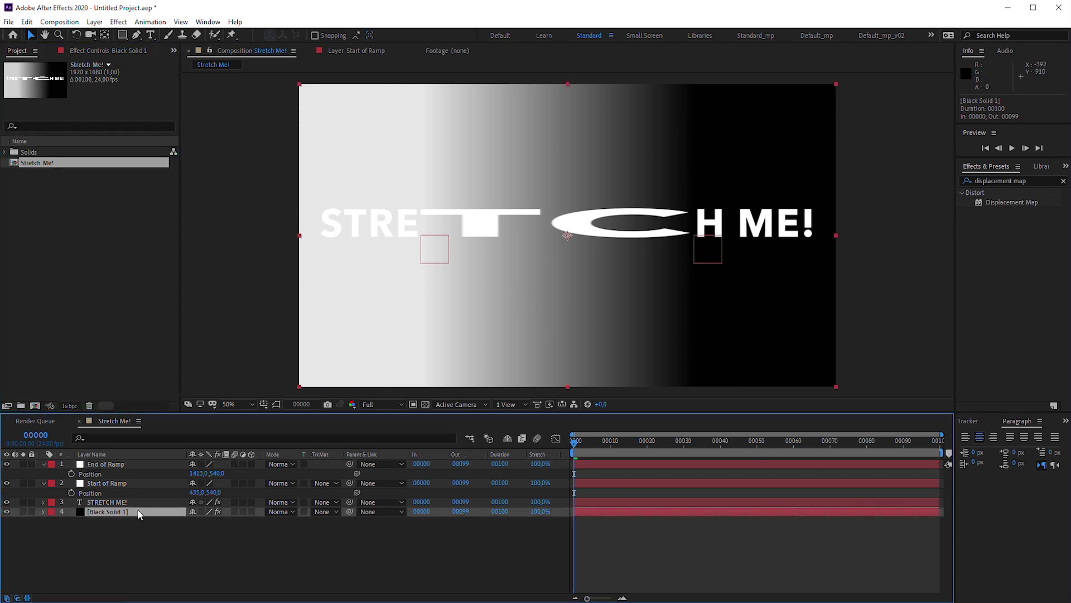
{"action": "left_click", "coordinate": [111, 51]}
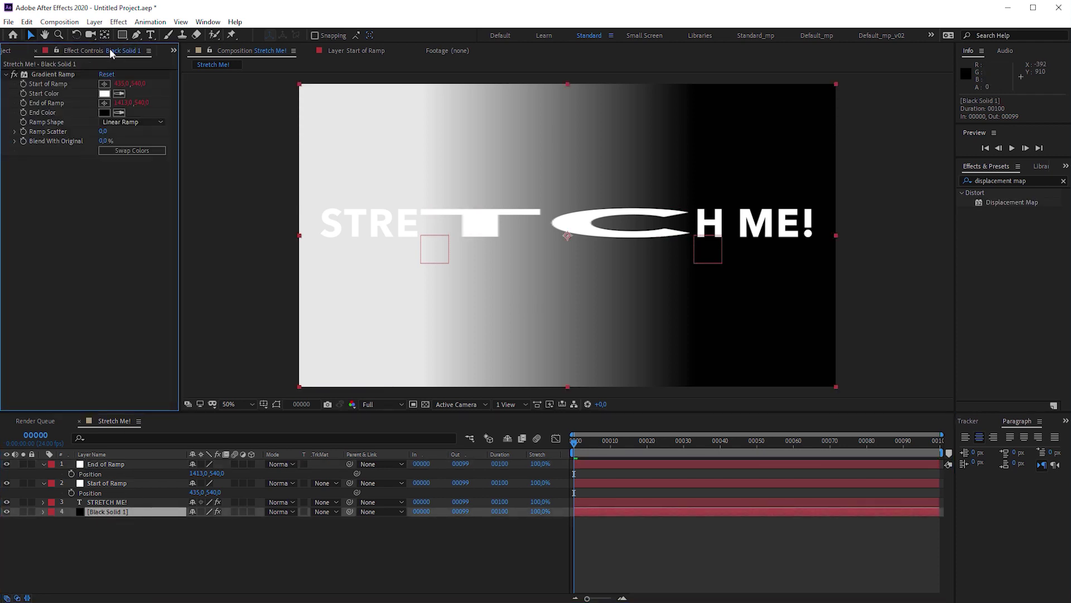
{"action": "left_click", "coordinate": [106, 93]}
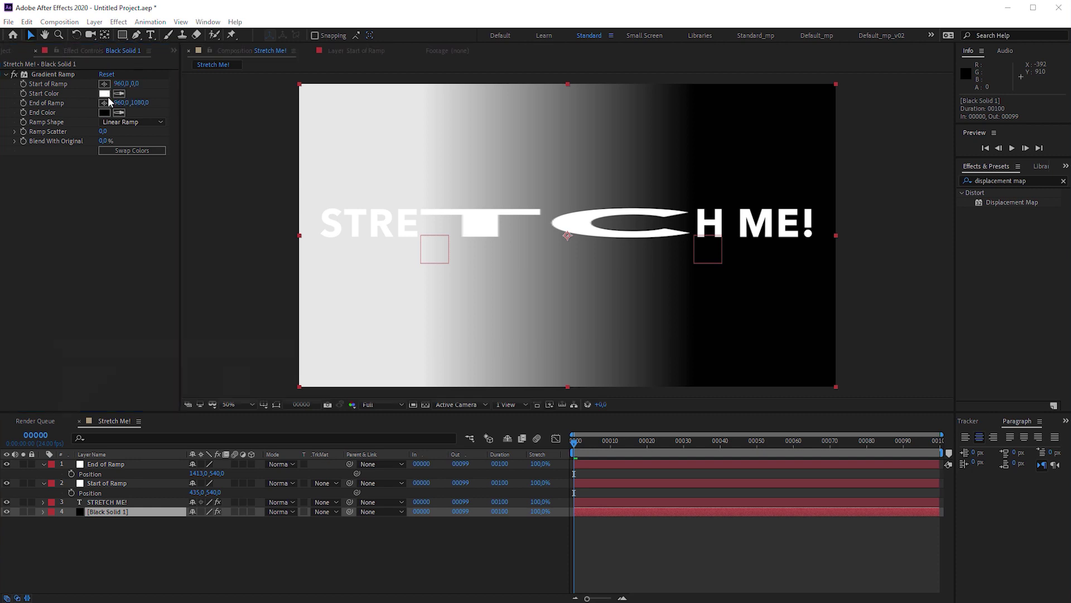
{"action": "type", "text": "808080"}
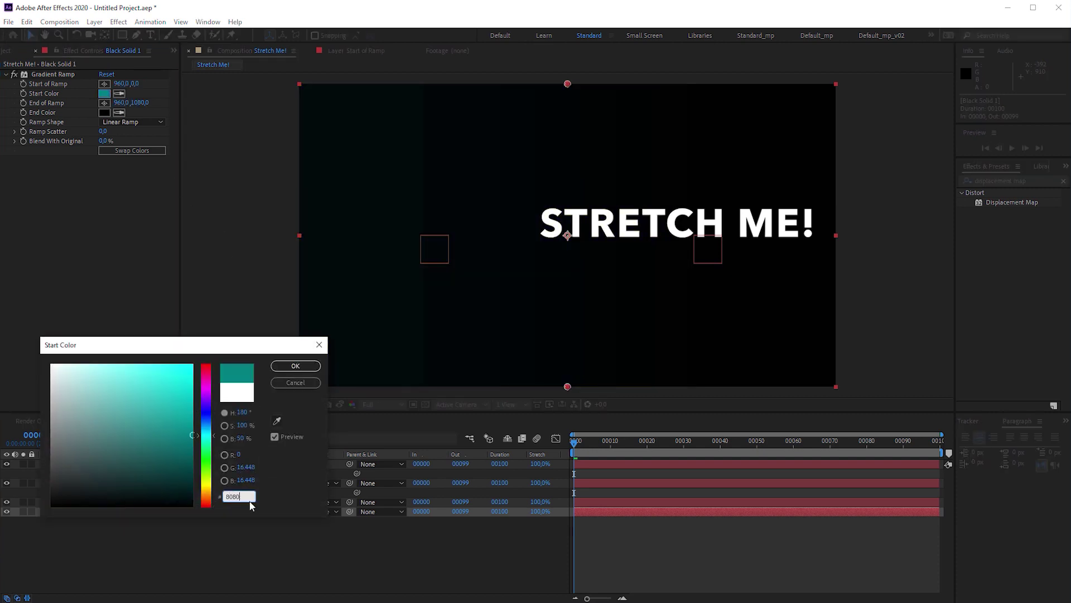
{"action": "left_click", "coordinate": [304, 370]}
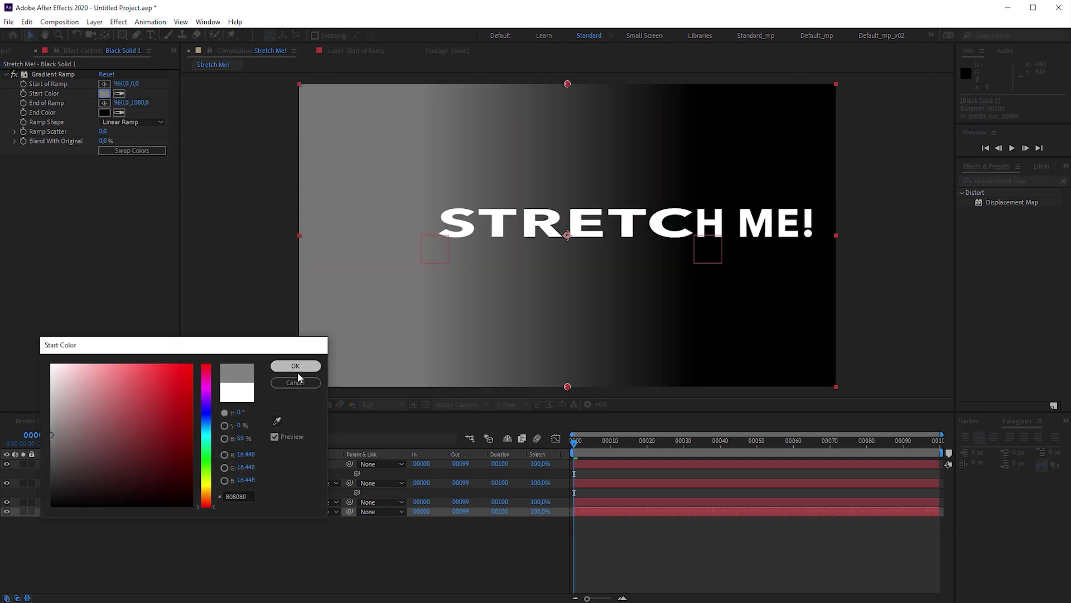
{"action": "left_click", "coordinate": [105, 112]}
{"action": "type", "text": "6B6B6B"}
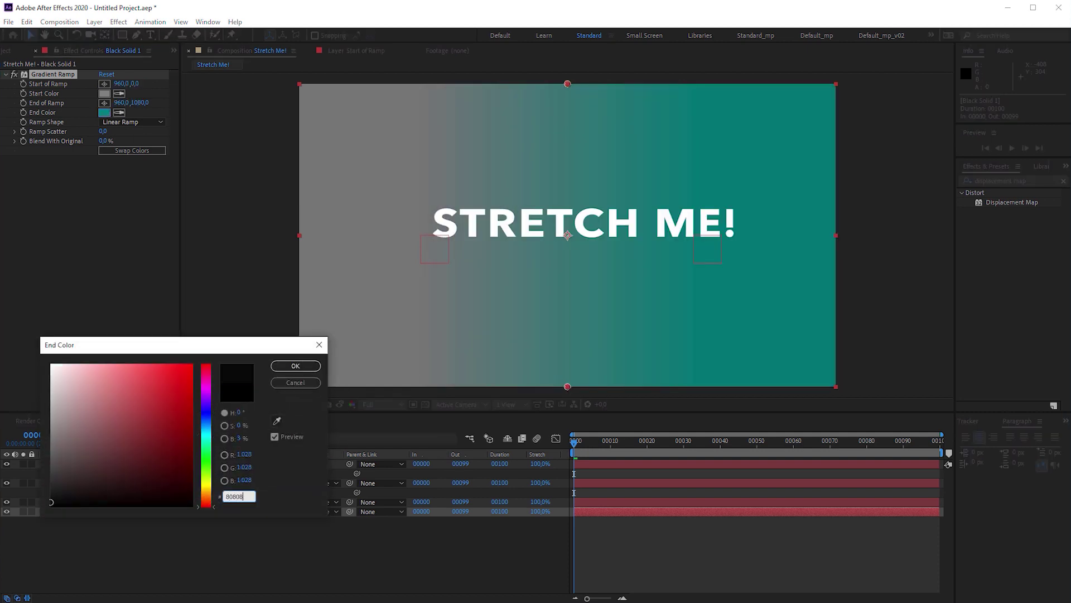
{"action": "left_click_drag", "start_coordinate": [48, 448], "coordinate": [35, 519]}
- Confirm the darkened end colour and change the project colour depth to 8 bits per channel
{"action": "left_click", "coordinate": [295, 365]}
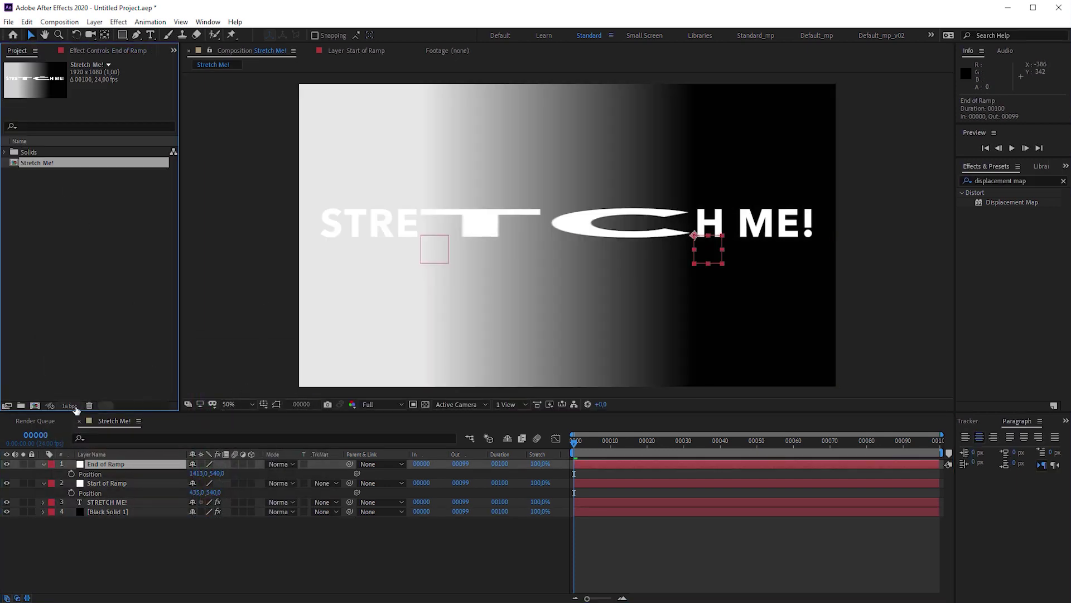
{"action": "left_click", "coordinate": [74, 407]}
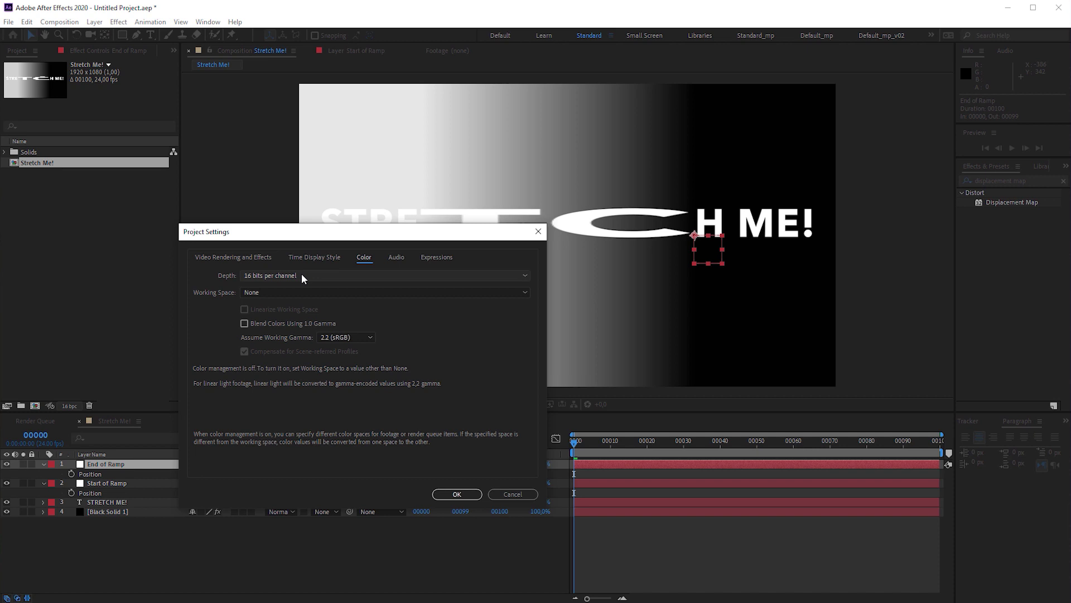
{"action": "left_click", "coordinate": [301, 274]}
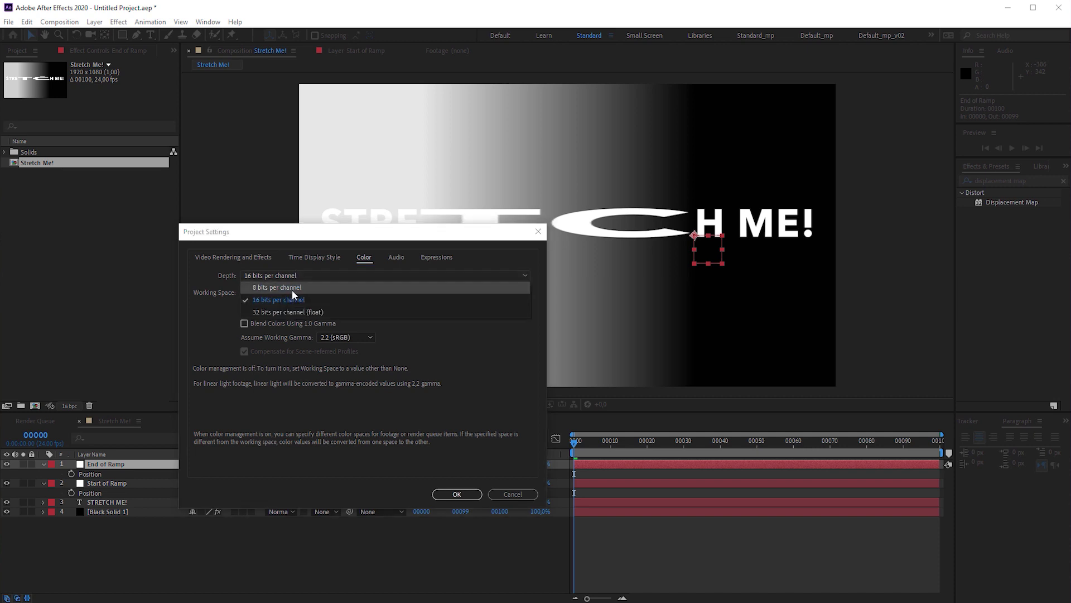
{"action": "left_click", "coordinate": [293, 289]}
{"action": "left_click", "coordinate": [456, 494]}
{"action": "scroll", "coordinate": [563, 288], "scroll_direction": "up", "scroll_amount": 2}
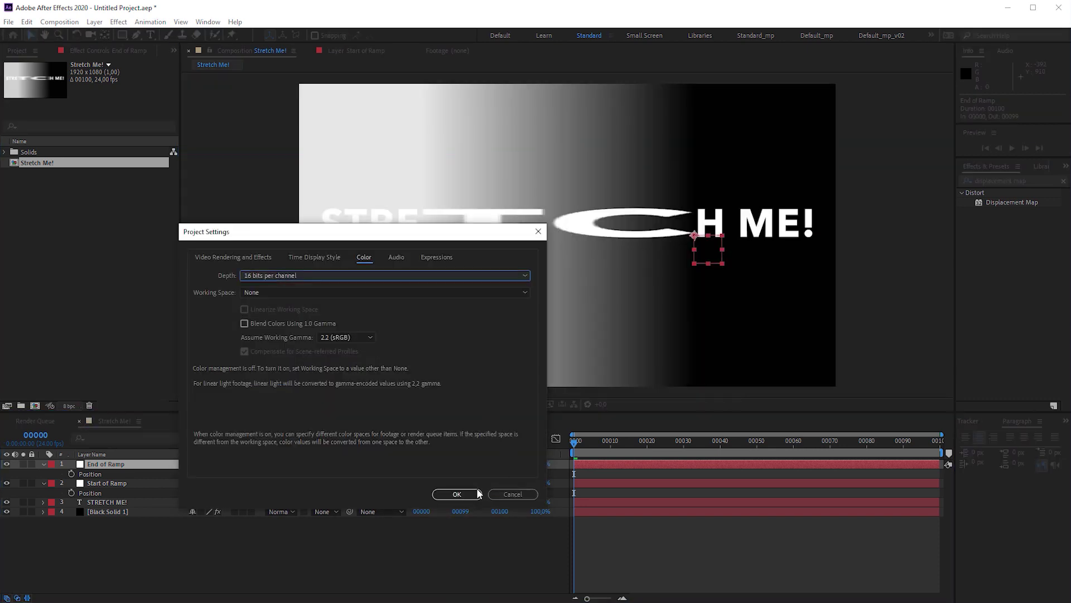
{"action": "left_click", "coordinate": [457, 494]}
- Reset End of Ramp X to 1920 and Start of Ramp X to 0, then hide the gradient solid
{"action": "left_click", "coordinate": [199, 474]}
{"action": "type", "text": "1920"}
{"action": "key", "text": "Return"}
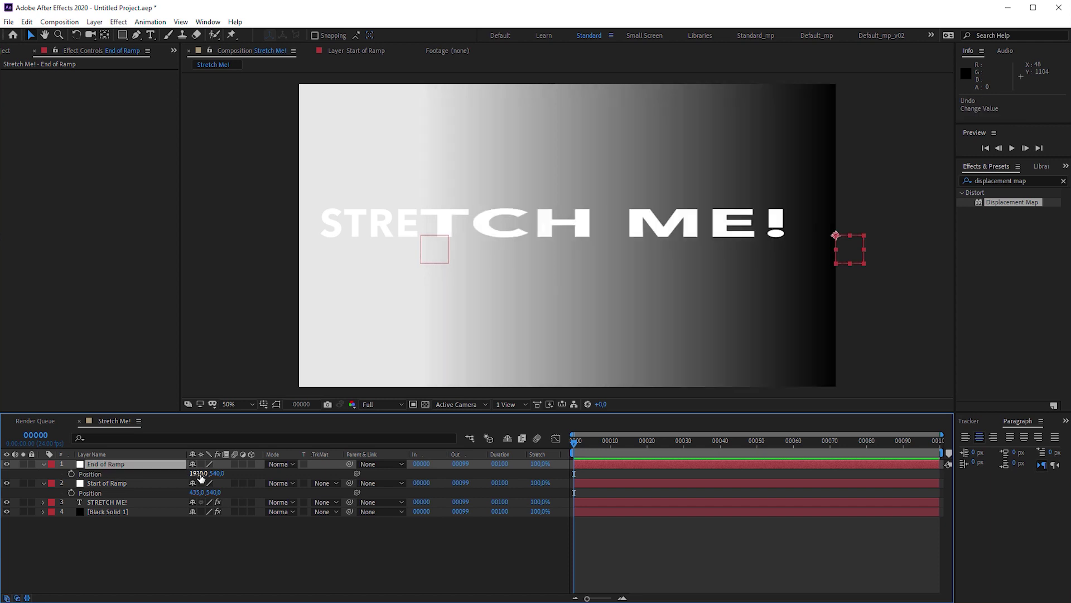
{"action": "key", "text": "Tab"}
{"action": "key", "text": "Tab"}
{"action": "type", "text": "0"}
{"action": "key", "text": "Return"}
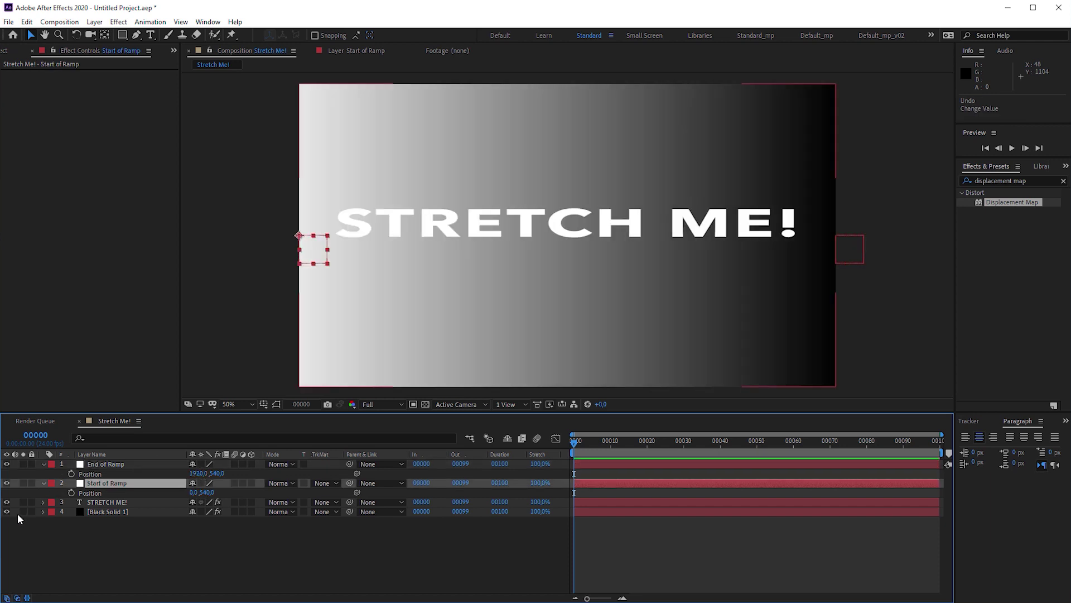
{"action": "left_click", "coordinate": [6, 511]}
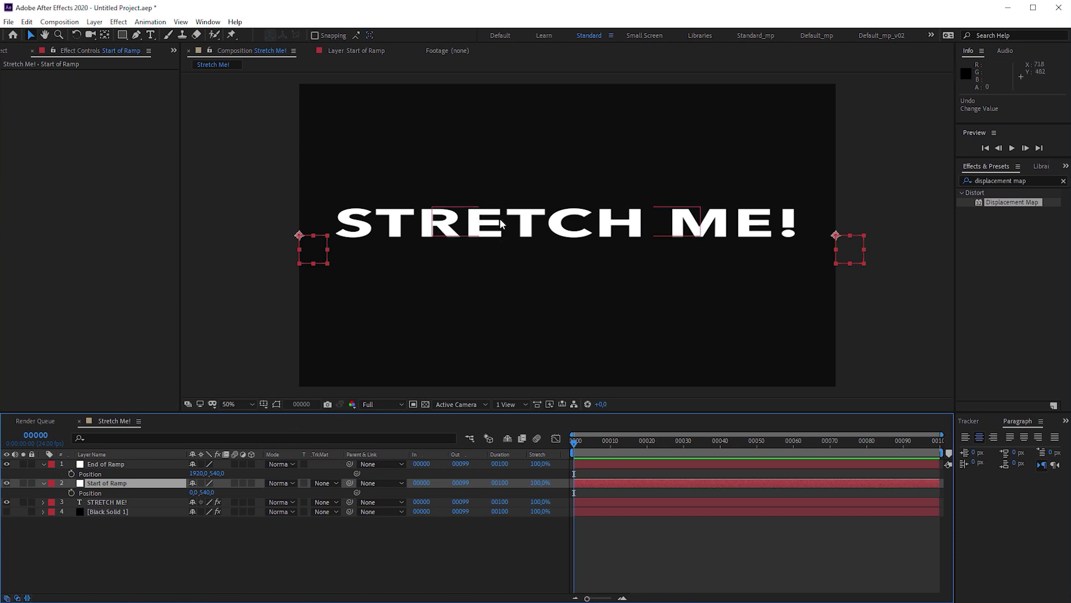
- Keyframe the nulls, moving Start of Ramp to 378 and End of Ramp to about 1212
{"action": "left_click", "coordinate": [71, 474]}
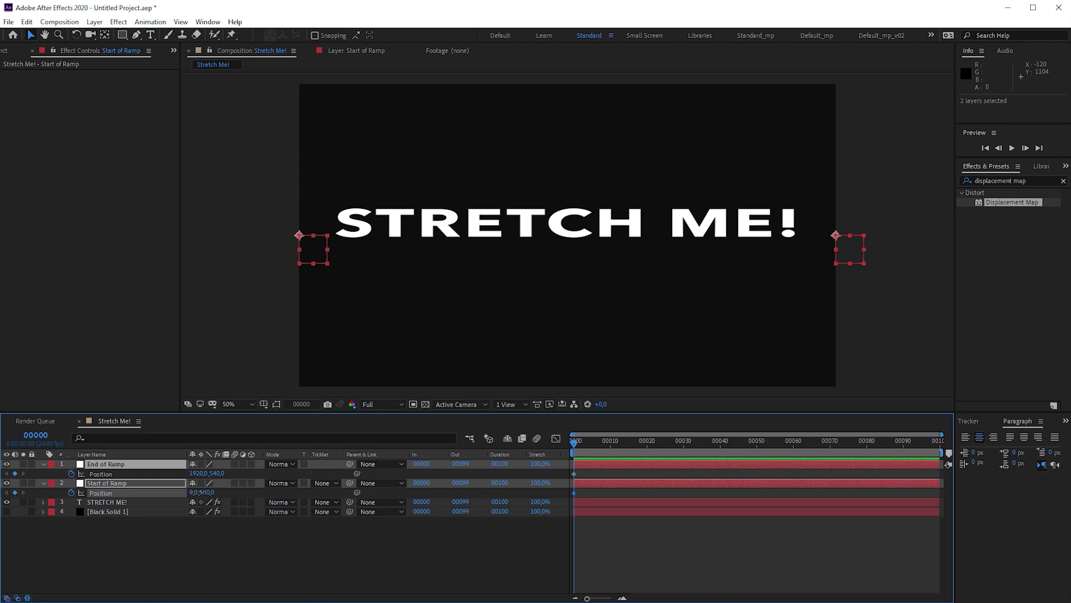
{"action": "left_click_drag", "start_coordinate": [194, 493], "coordinate": [395, 479]}
{"action": "left_click_drag", "start_coordinate": [197, 473], "coordinate": [50, 485]}
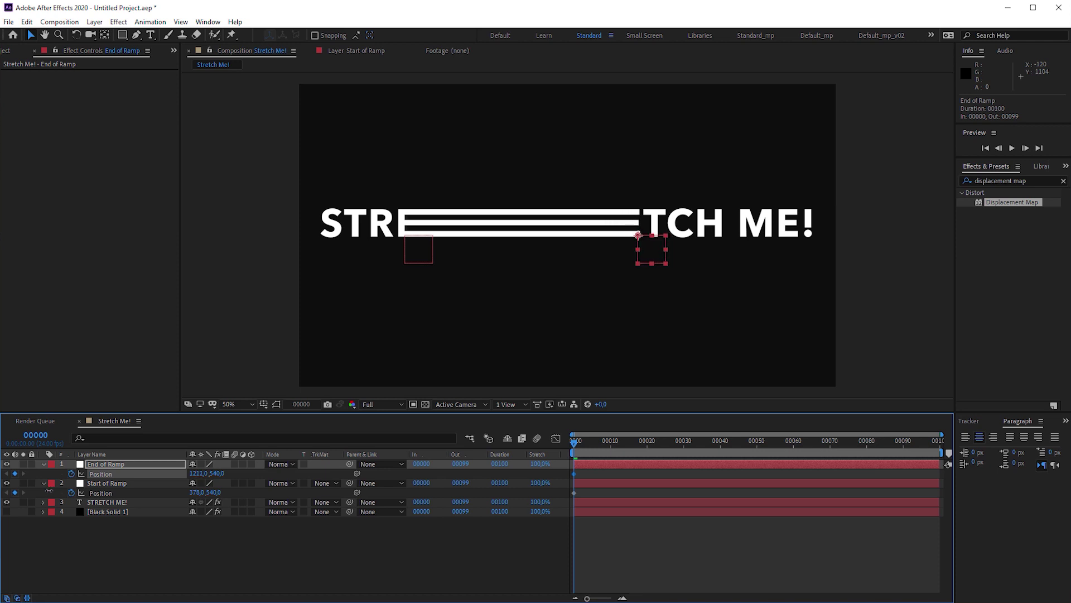
- Keyframe Max Horizontal Displacement from 400 at frame 0 to 0 at frame 50, then preview it
{"action": "left_click", "coordinate": [128, 502]}
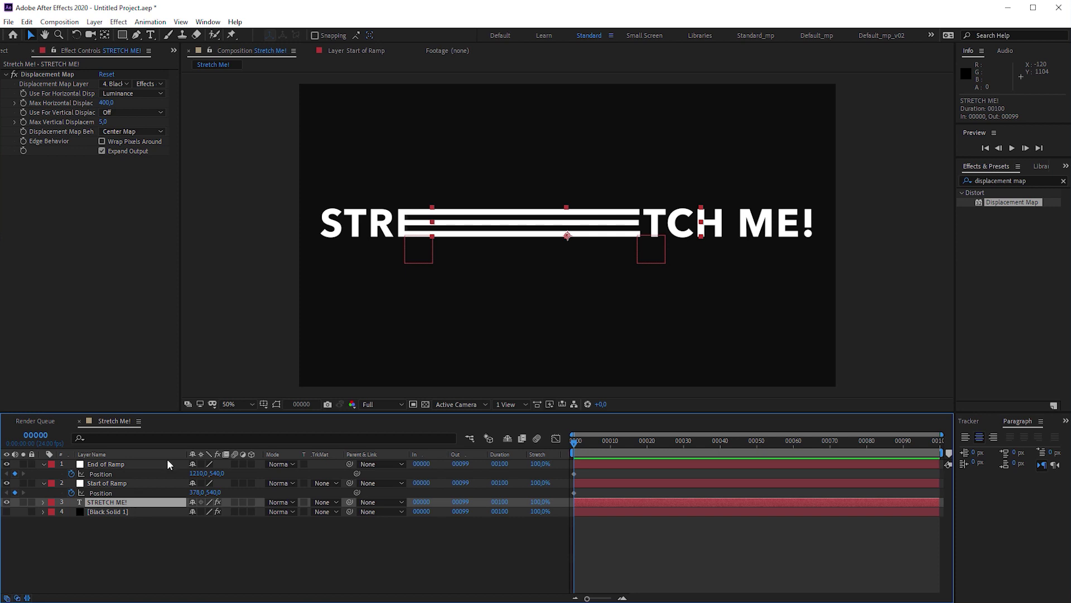
{"action": "left_click", "coordinate": [22, 103]}
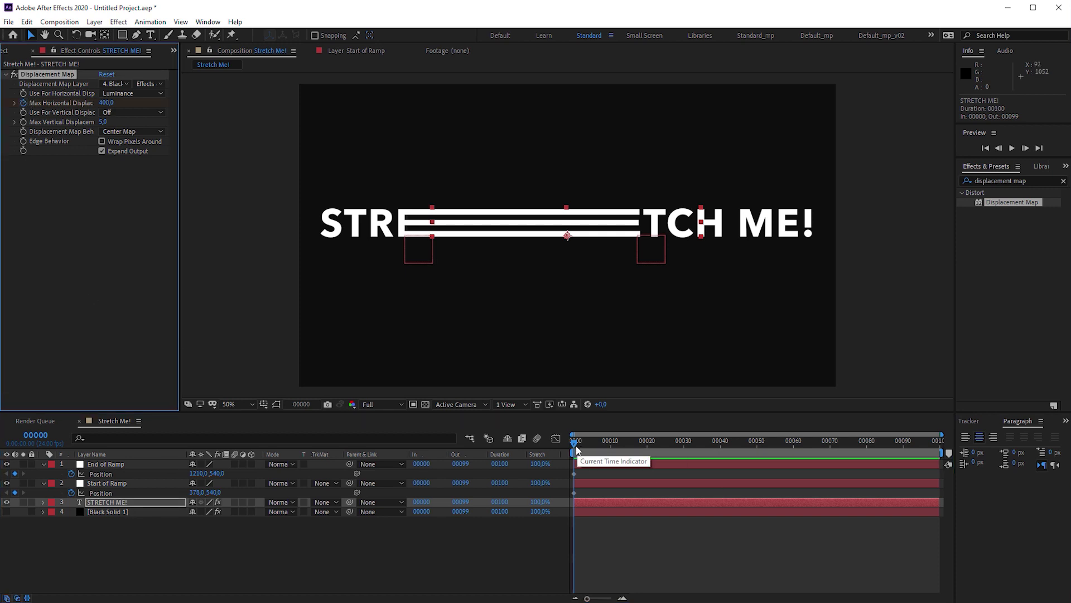
{"action": "left_click_drag", "start_coordinate": [576, 445], "coordinate": [757, 460]}
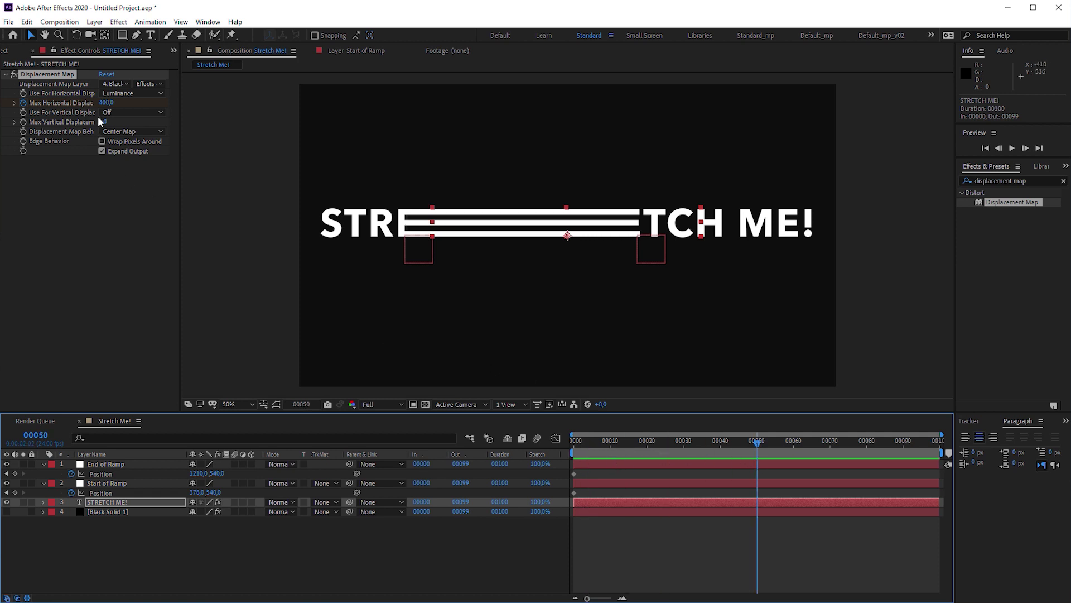
{"action": "left_click", "coordinate": [106, 103]}
{"action": "type", "text": "0"}
{"action": "key", "text": "Return"}
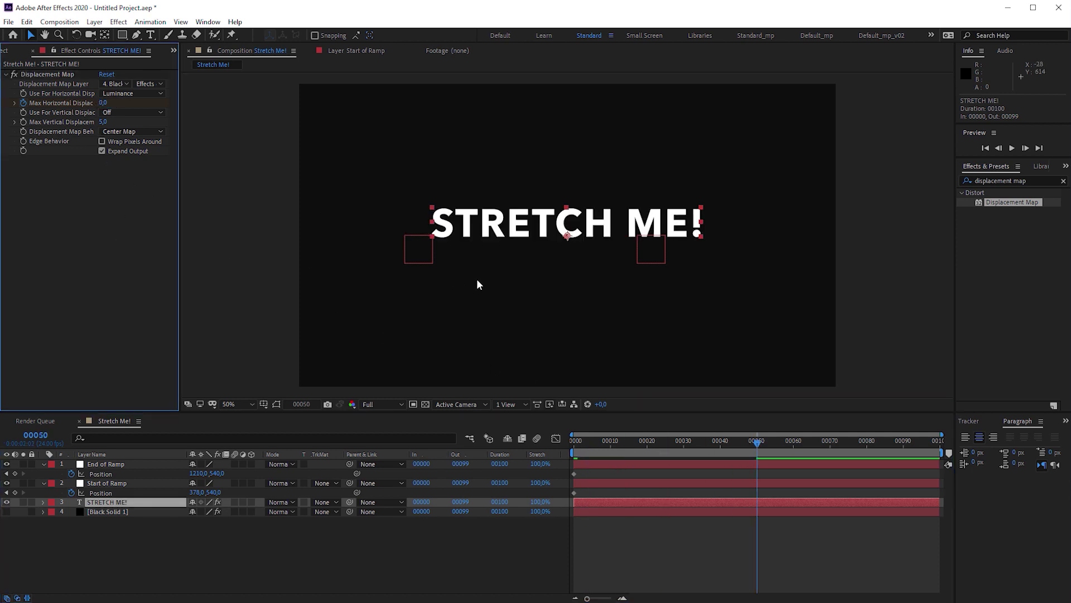
{"action": "key", "text": "space"}
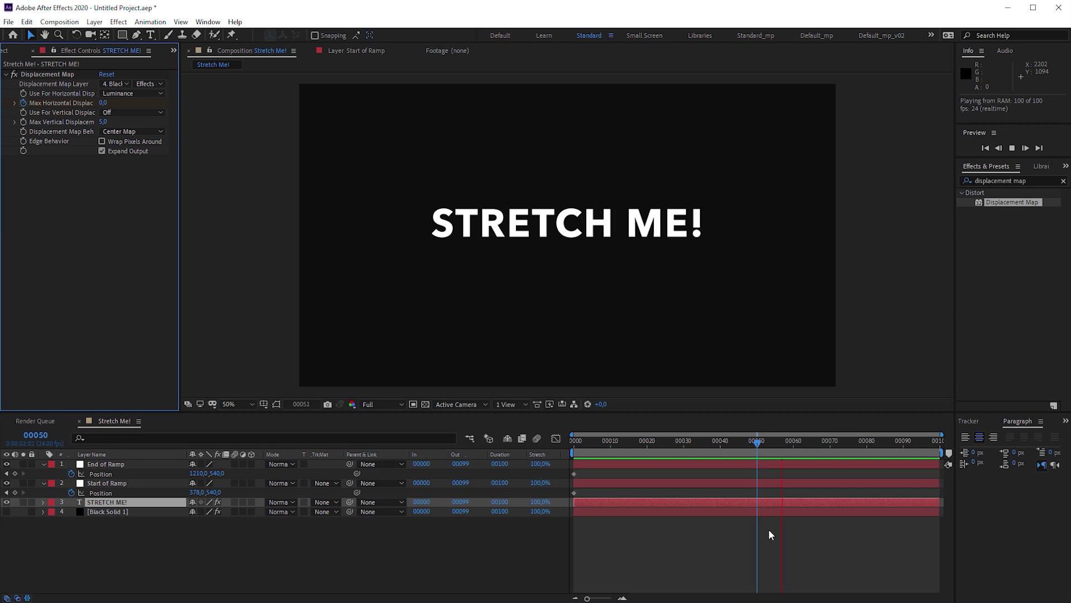
{"action": "left_click", "coordinate": [768, 530]}
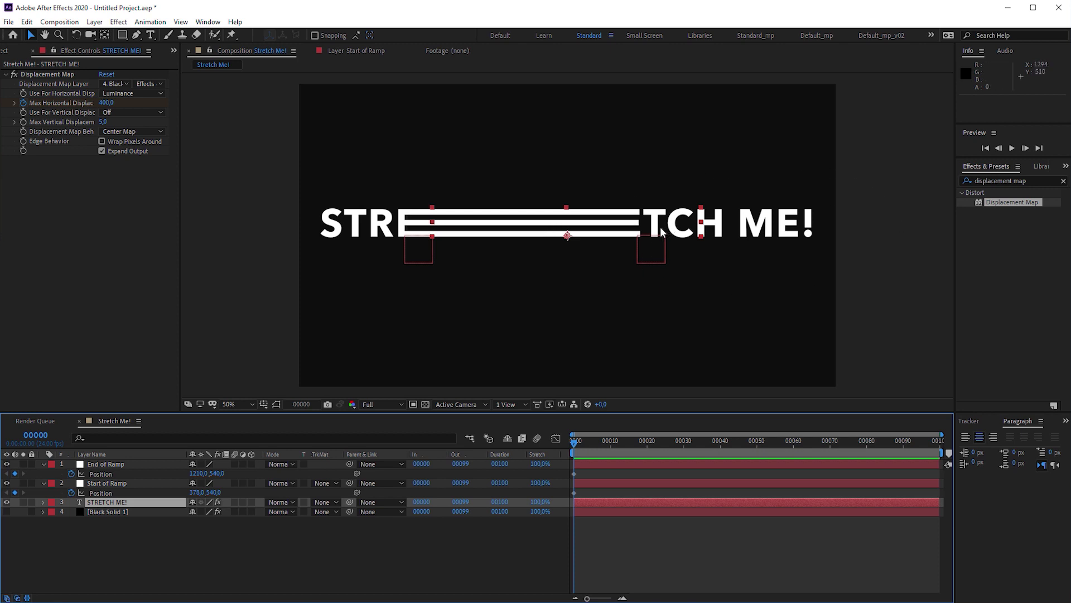
- At frame 50, slide Start of Ramp and End of Ramp inward to 775,540 and 821,540
{"action": "key", "text": "u"}
{"action": "left_click_drag", "start_coordinate": [593, 449], "coordinate": [759, 476]}
{"action": "left_click", "coordinate": [106, 483]}
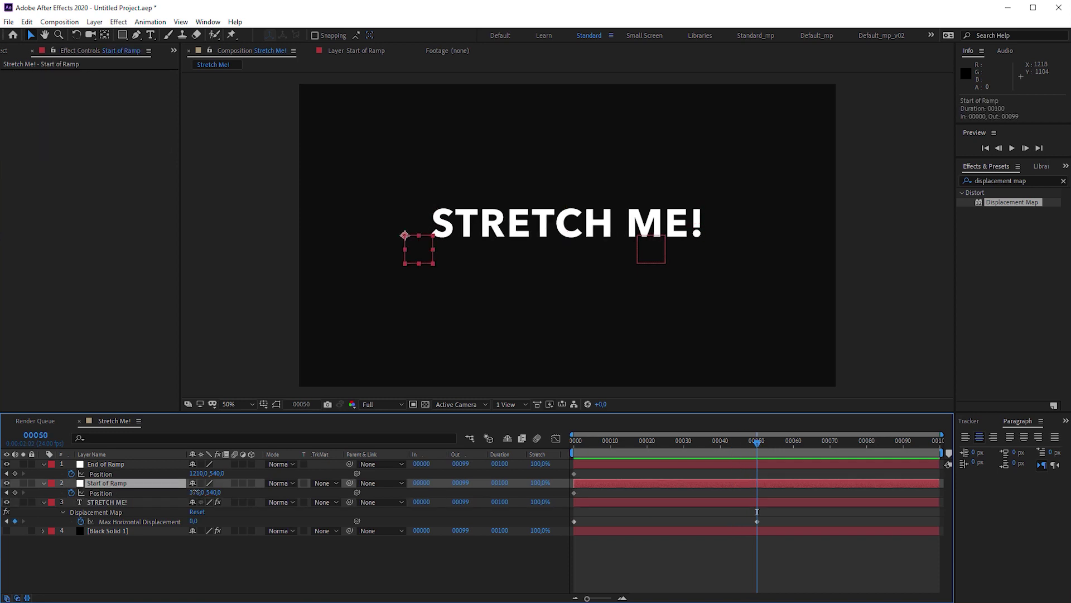
{"action": "left_click_drag", "start_coordinate": [197, 492], "coordinate": [425, 496]}
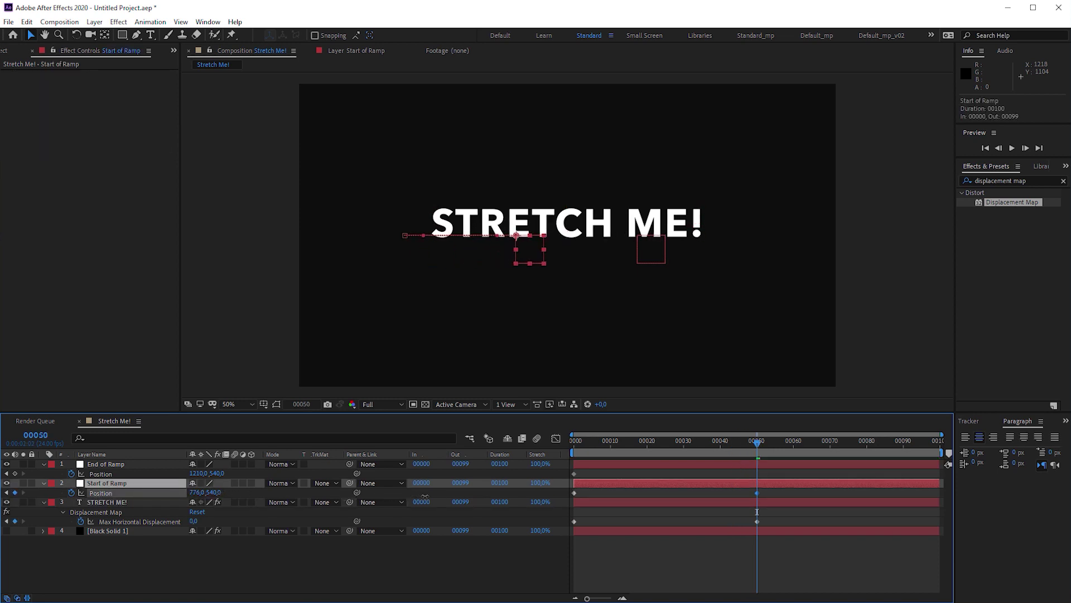
{"action": "left_click", "coordinate": [106, 463]}
{"action": "mouse_move", "coordinate": [196, 473]}
{"action": "left_mouse_down"}
{"action": "mouse_move", "coordinate": [61, 474]}
{"action": "mouse_move", "coordinate": [208, 473]}
{"action": "left_mouse_up"}
{"action": "key", "text": "period"}
{"action": "key", "text": "period"}
{"action": "key", "text": "comma"}
{"action": "key", "text": "comma"}
- Preview the collapsing ramp animation and marquee-select all six keyframes
{"action": "left_click", "coordinate": [106, 483]}
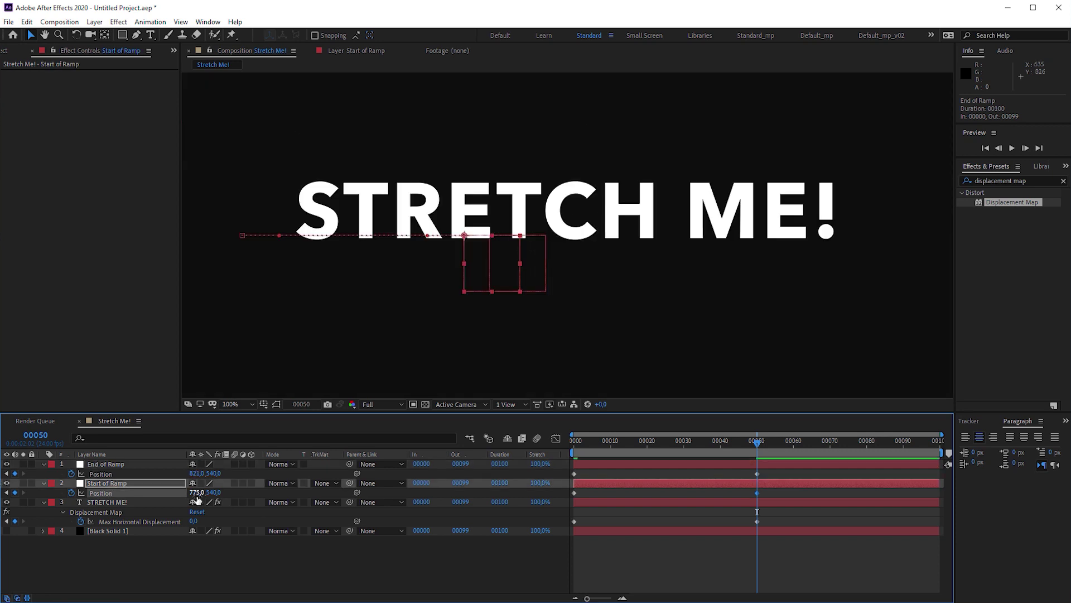
{"action": "left_click", "coordinate": [734, 440]}
{"action": "key", "text": "space"}
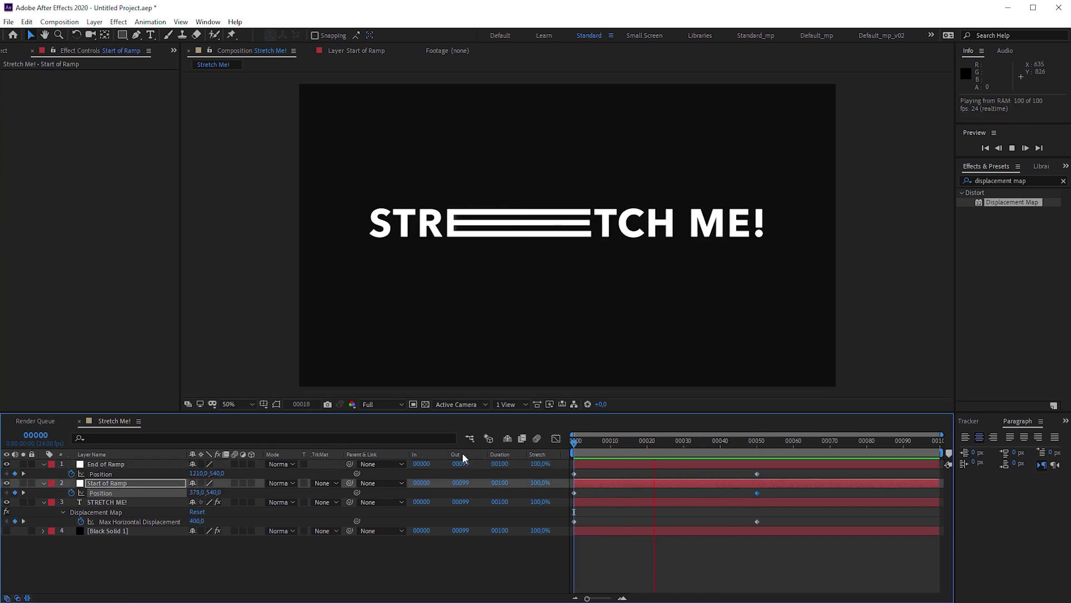
{"action": "key", "text": "space"}
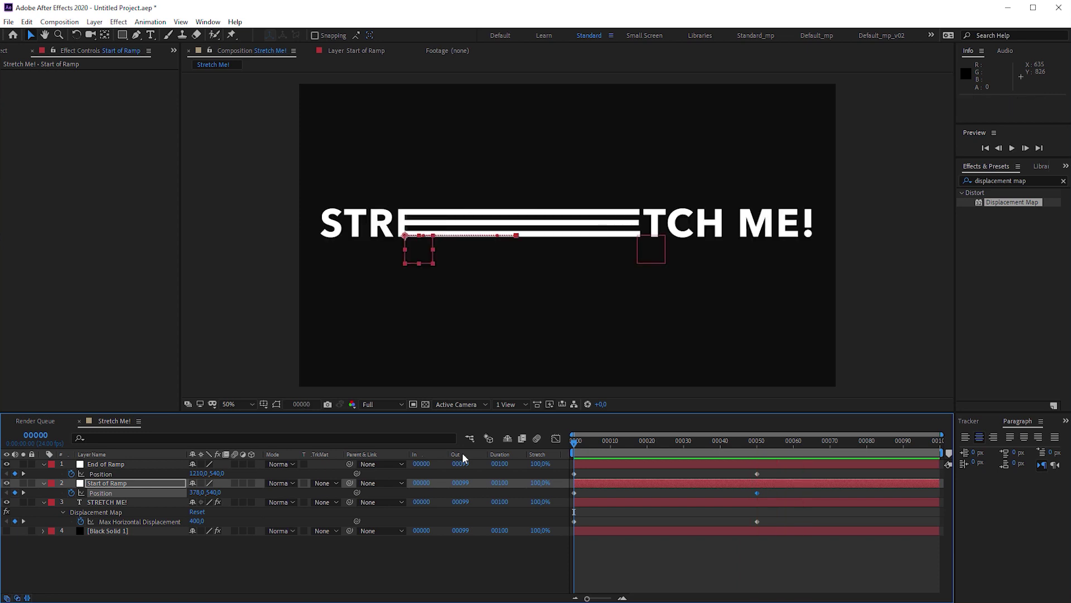
{"action": "left_click_drag", "start_coordinate": [778, 470], "coordinate": [562, 536]}
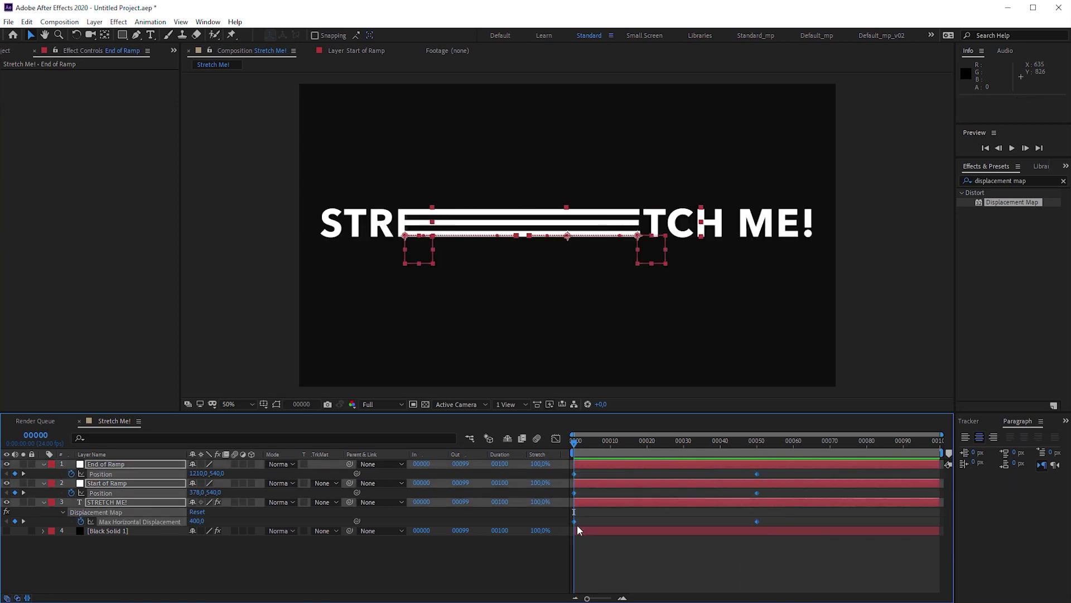
- Apply Keyframe Assistant Easy Ease to the six selected keyframes
{"action": "left_click", "coordinate": [150, 22]}
{"action": "mouse_move", "coordinate": [210, 138]}
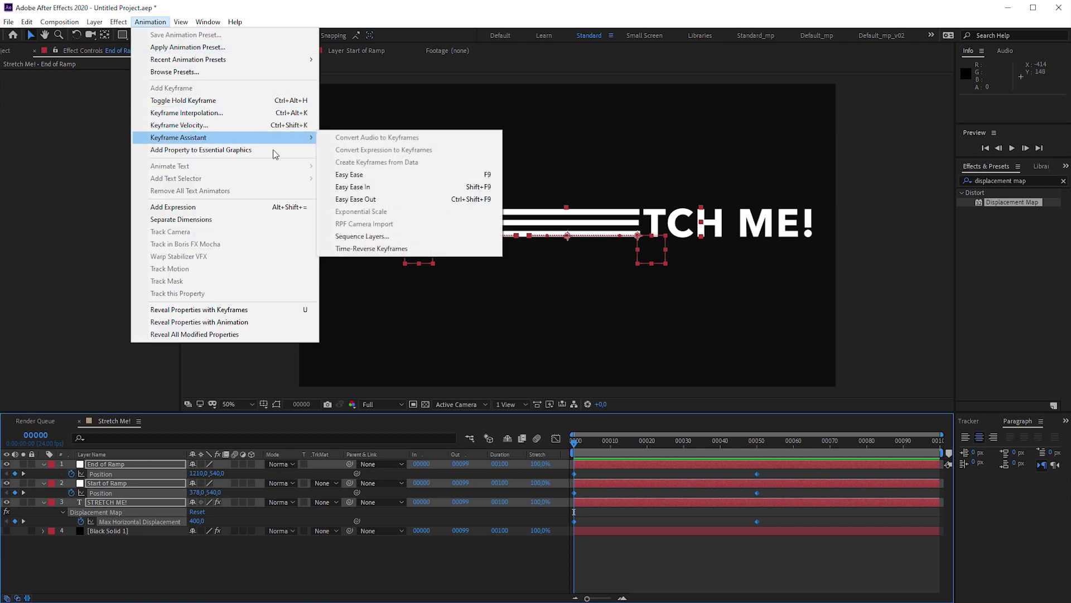
{"action": "left_click", "coordinate": [383, 176]}
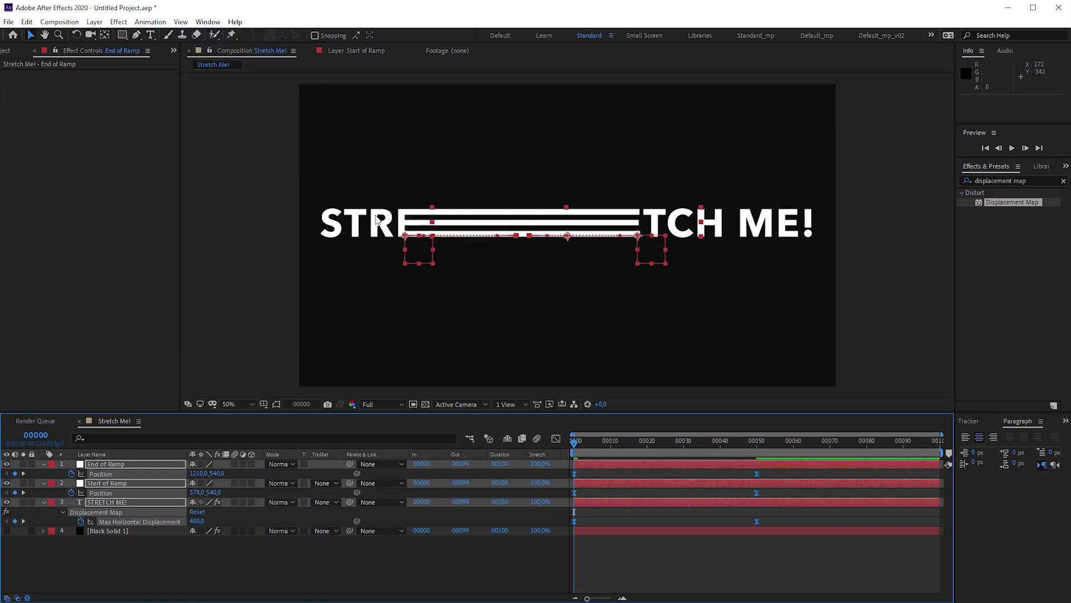
- Extend the first and frame-50 keyframes' influence handles in the Graph Editor for steeper easing, then preview
{"action": "left_click", "coordinate": [557, 438]}
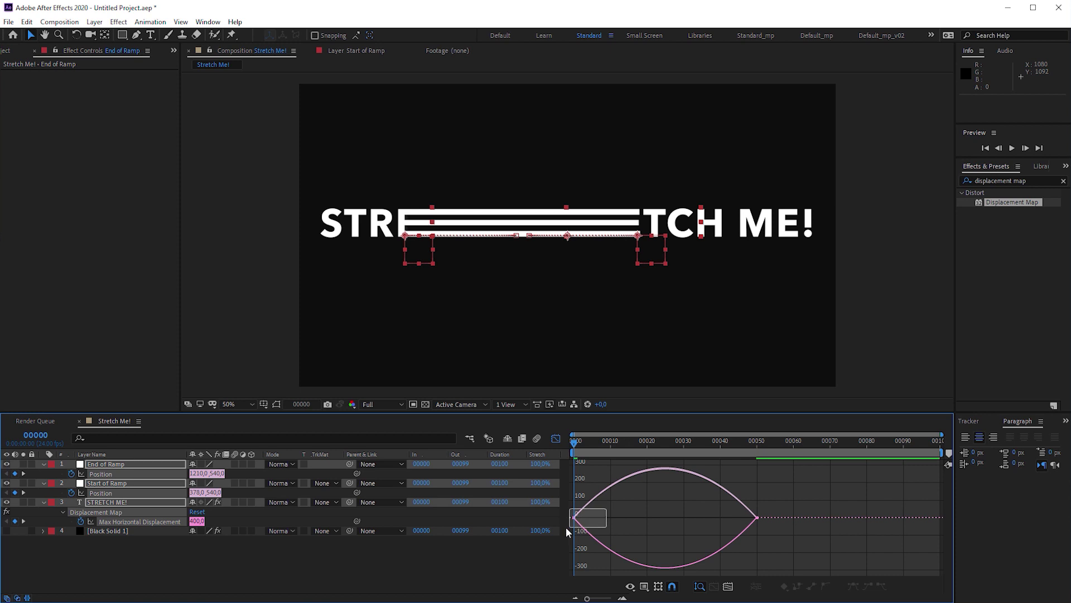
{"action": "left_click_drag", "start_coordinate": [566, 530], "coordinate": [567, 529]}
{"action": "left_click_drag", "start_coordinate": [635, 517], "coordinate": [657, 517]}
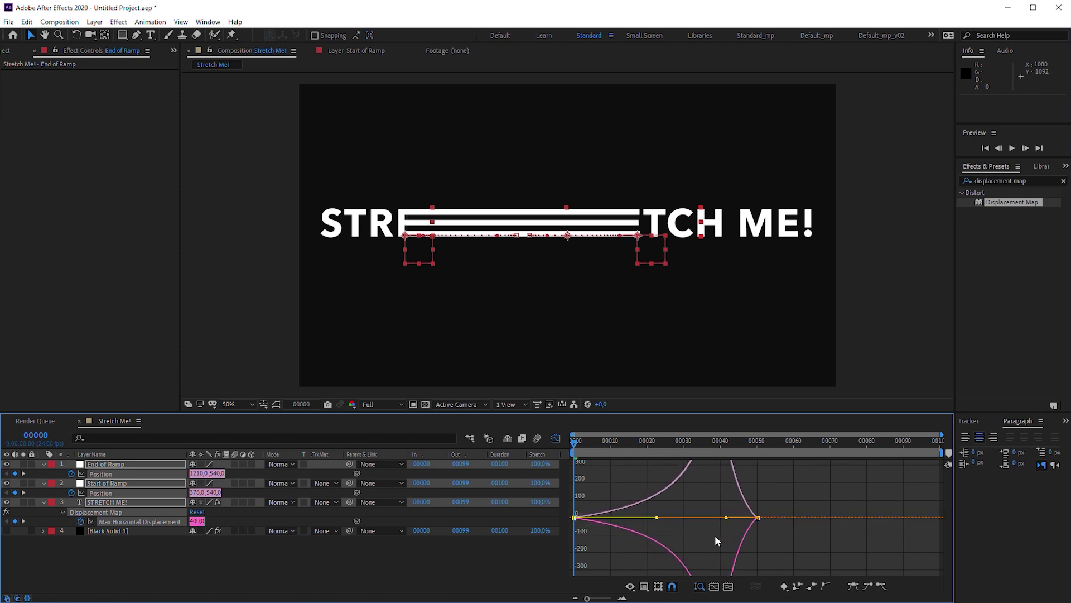
{"action": "left_click", "coordinate": [757, 517]}
{"action": "left_click_drag", "start_coordinate": [726, 517], "coordinate": [674, 519]}
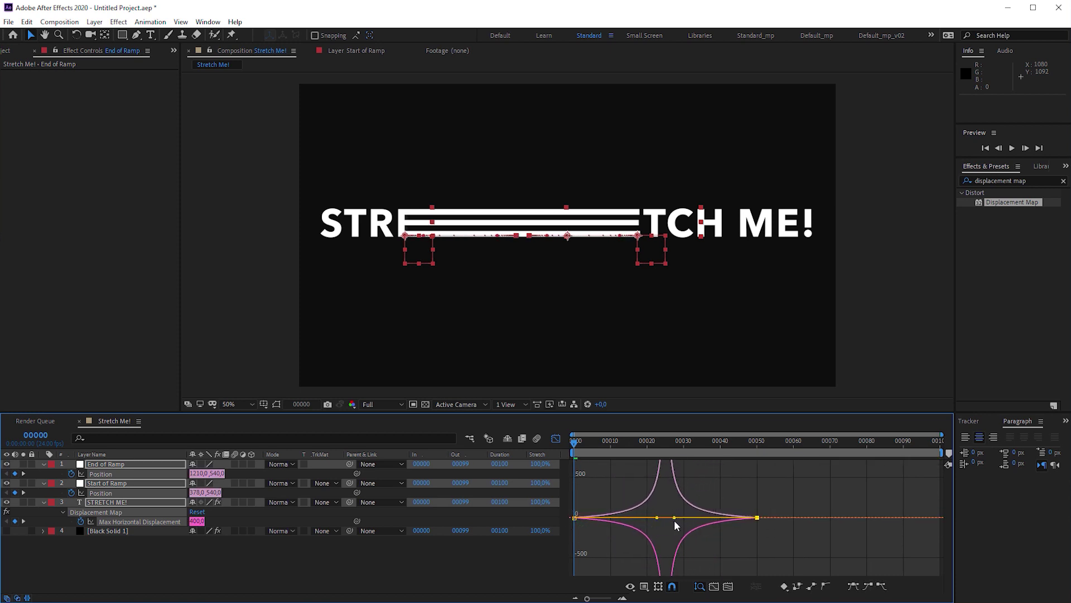
{"action": "left_click", "coordinate": [559, 438]}
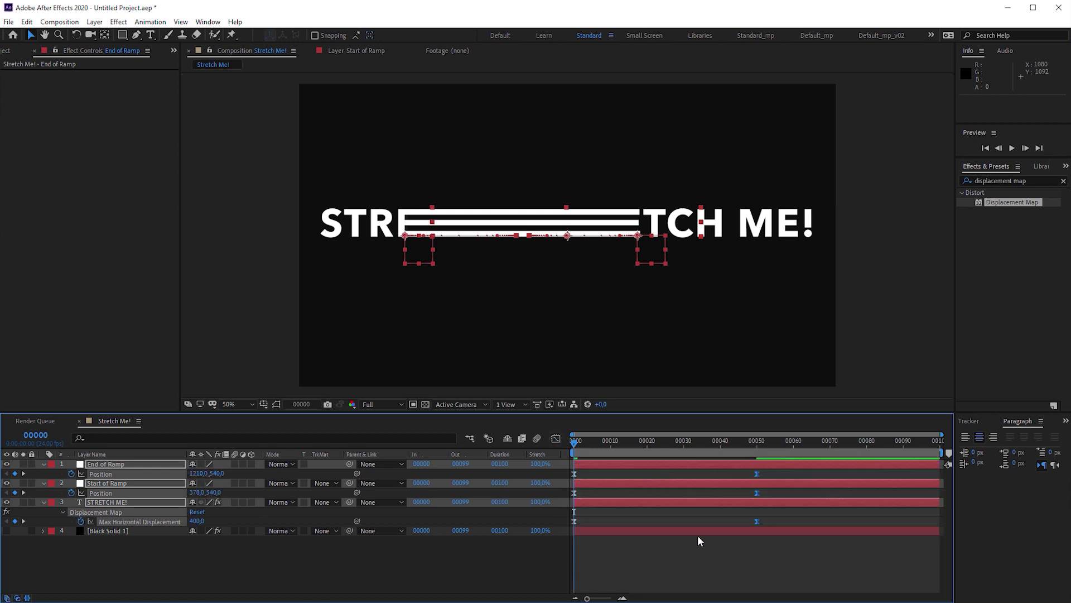
{"action": "key", "text": "space"}
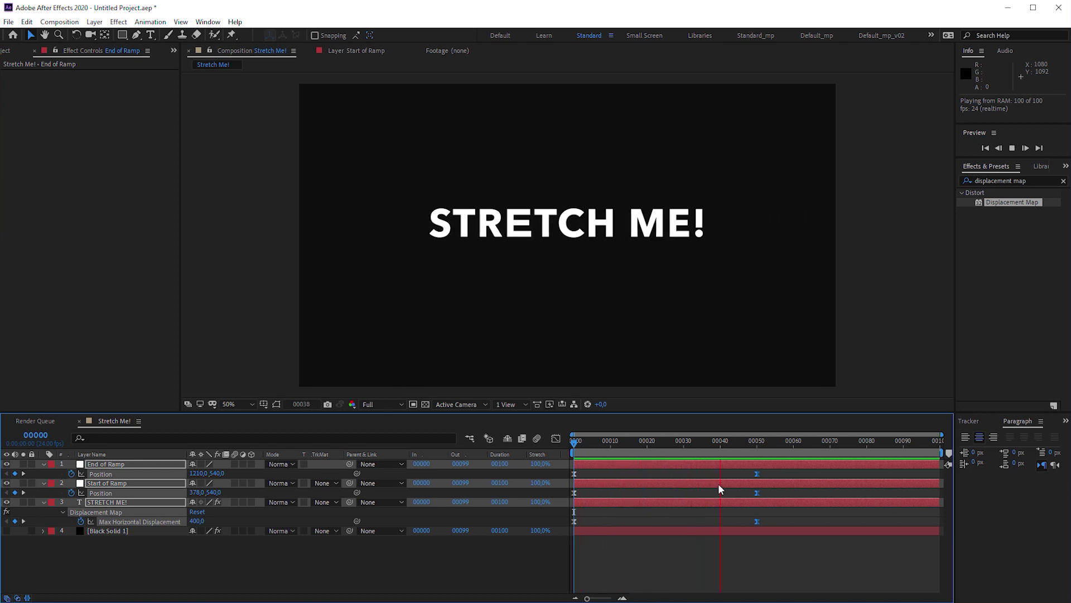
{"action": "left_click_drag", "start_coordinate": [655, 444], "coordinate": [762, 451]}
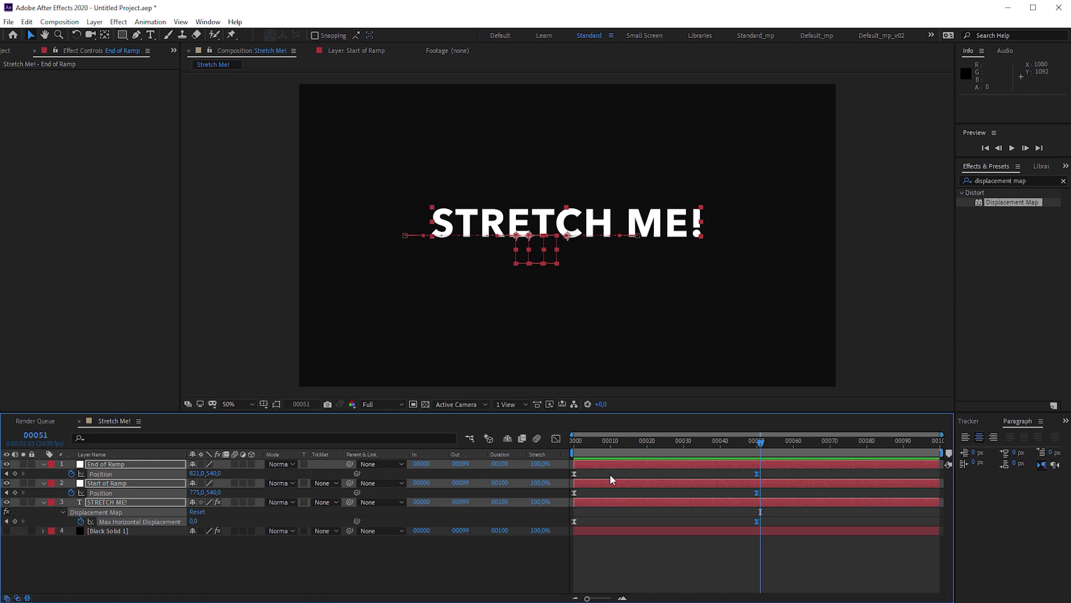
- At frame 0, move both ramp nulls right around the C, aligning them to ruler guides
{"action": "left_click", "coordinate": [616, 564]}
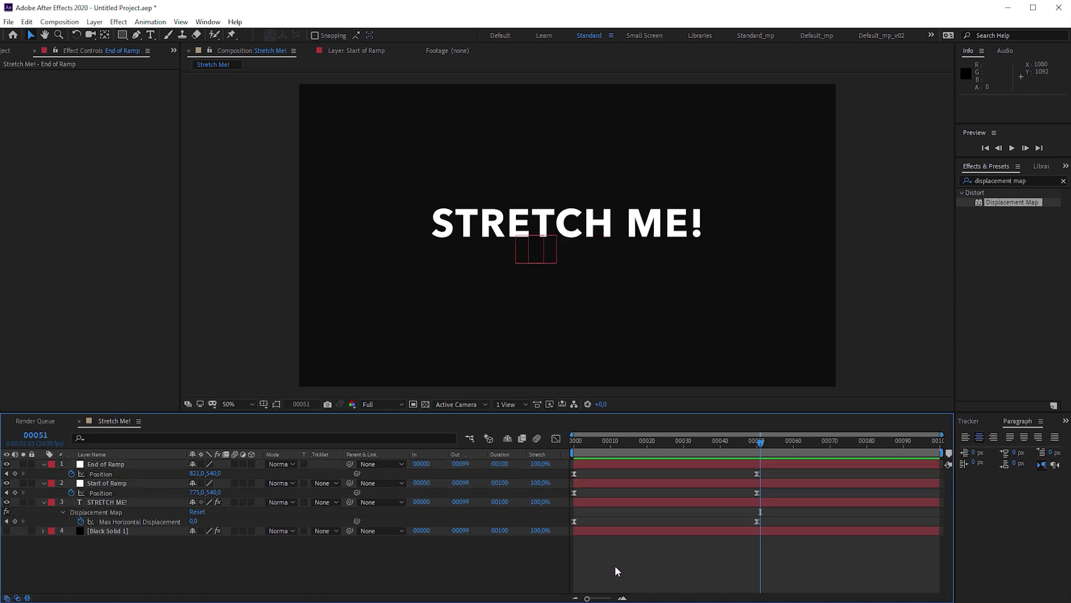
{"action": "key", "text": "Home"}
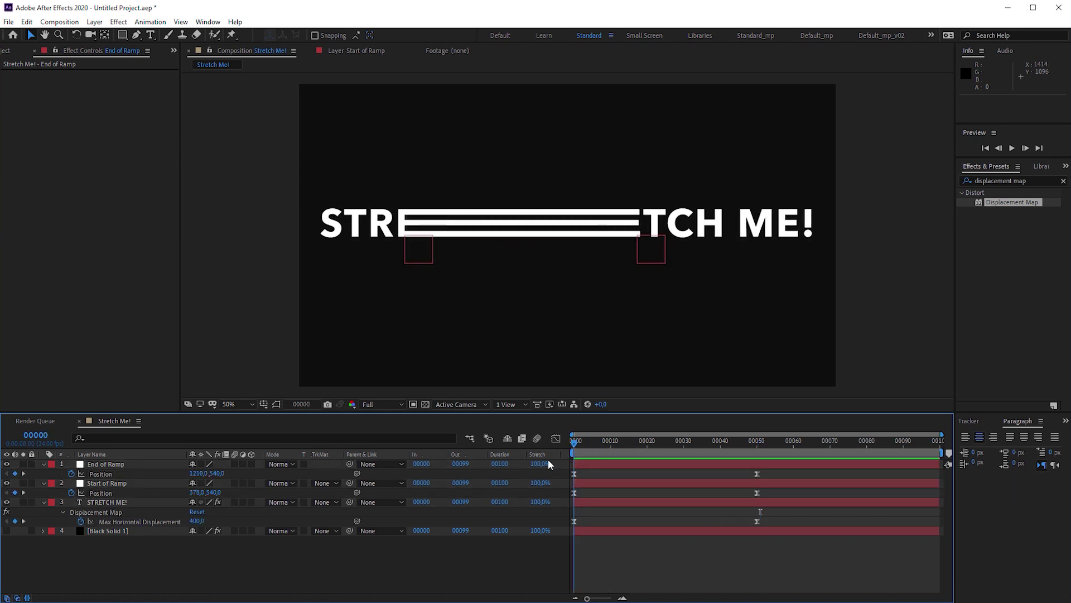
{"action": "left_click", "coordinate": [106, 464]}
{"action": "left_click", "coordinate": [108, 482], "text": "ctrl"}
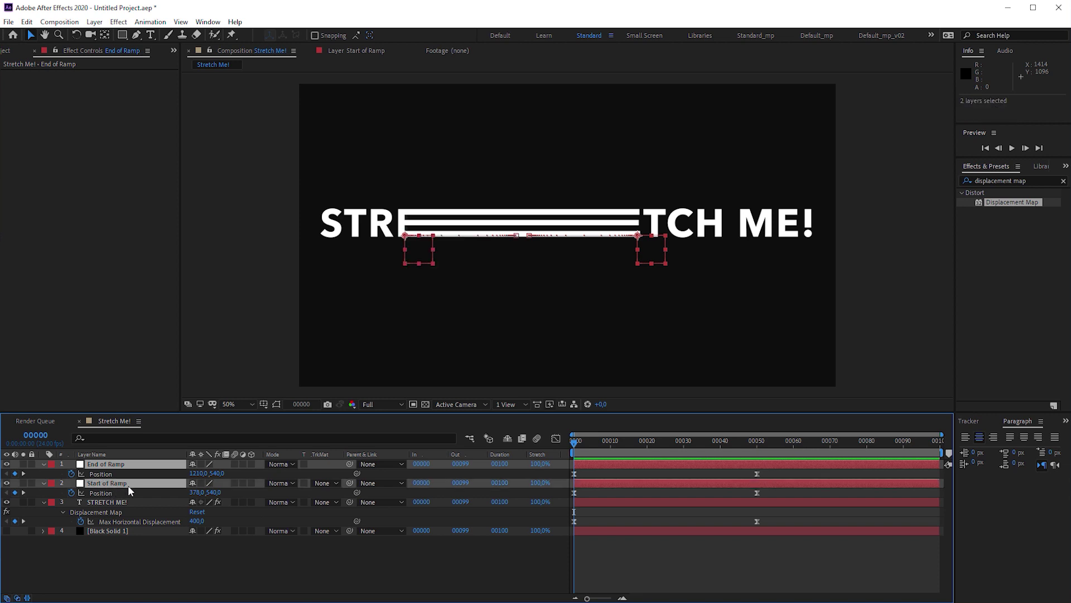
{"action": "left_click_drag", "start_coordinate": [208, 472], "coordinate": [191, 472]}
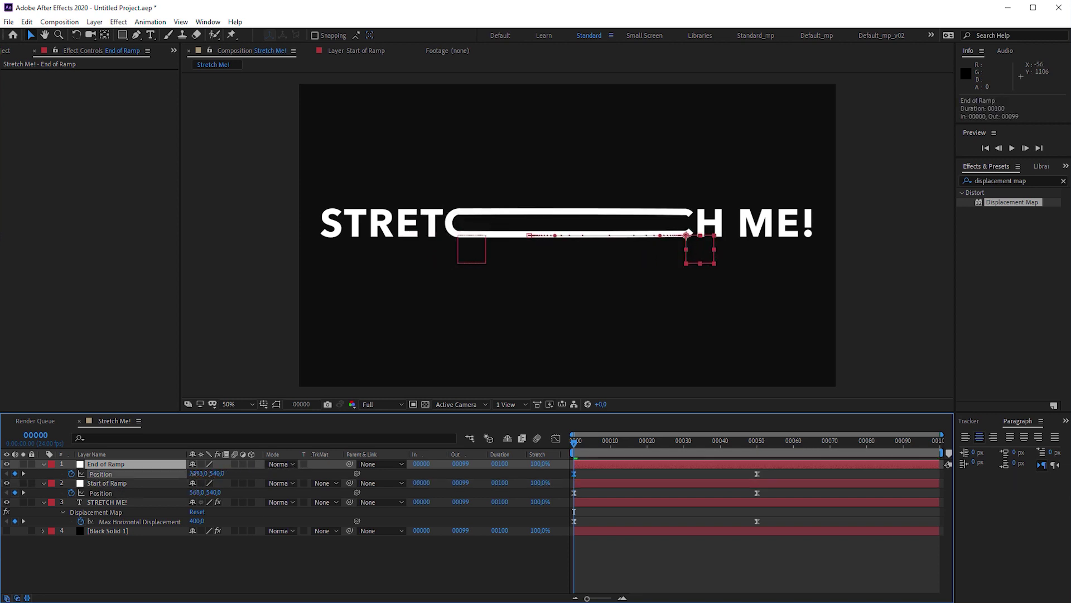
{"action": "key", "text": "ctrl+r"}
{"action": "scroll", "coordinate": [471, 248], "scroll_direction": "up", "scroll_amount": 2}
{"action": "left_click_drag", "start_coordinate": [186, 234], "coordinate": [478, 234]}
{"action": "left_click_drag", "start_coordinate": [864, 320], "coordinate": [569, 319]}
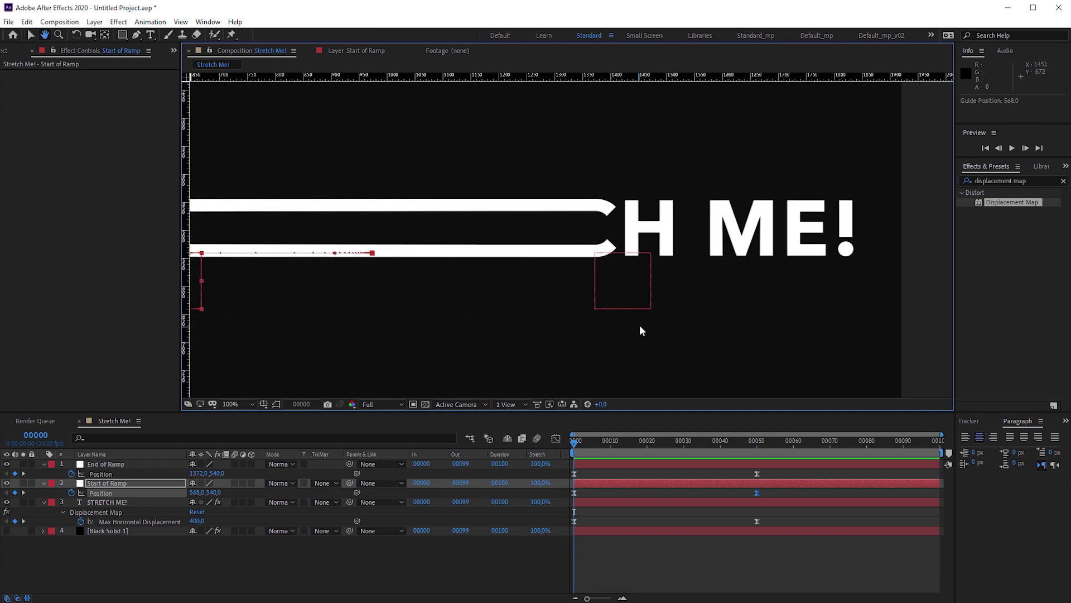
{"action": "scroll", "coordinate": [641, 330], "scroll_direction": "up", "scroll_amount": 3}
{"action": "left_click_drag", "start_coordinate": [318, 223], "coordinate": [674, 223]}
{"action": "left_click_drag", "start_coordinate": [196, 473], "coordinate": [199, 473]}
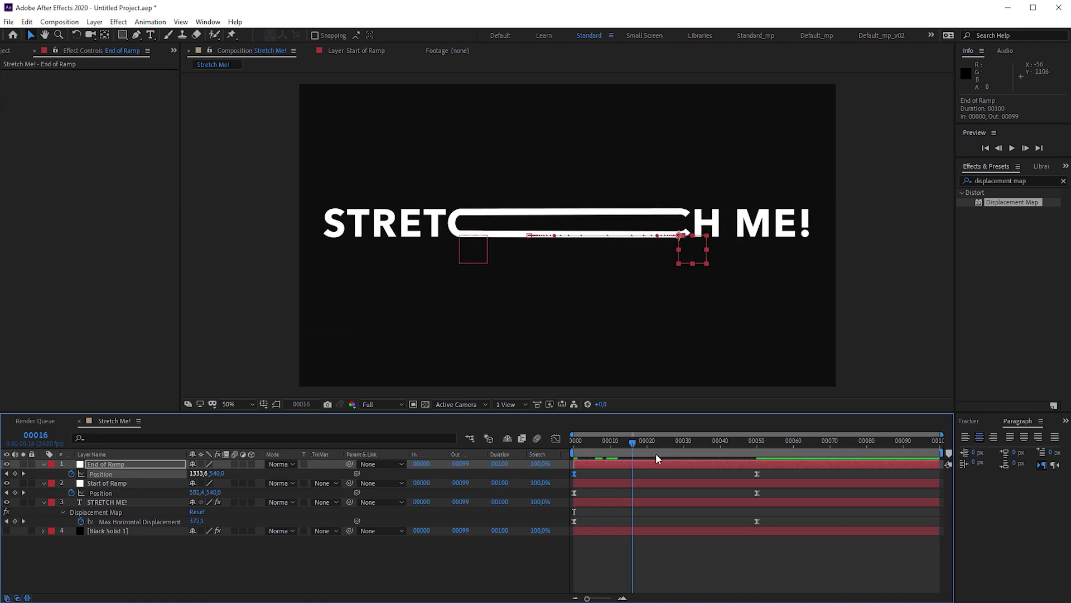
- At frame 50, place the ramp nulls at 969,540 and 980,540 against a new guide at the C
{"action": "left_click_drag", "start_coordinate": [657, 441], "coordinate": [757, 441]}
{"action": "key", "text": "slash"}
{"action": "key", "text": "period"}
{"action": "left_click_drag", "start_coordinate": [205, 473], "coordinate": [302, 473]}
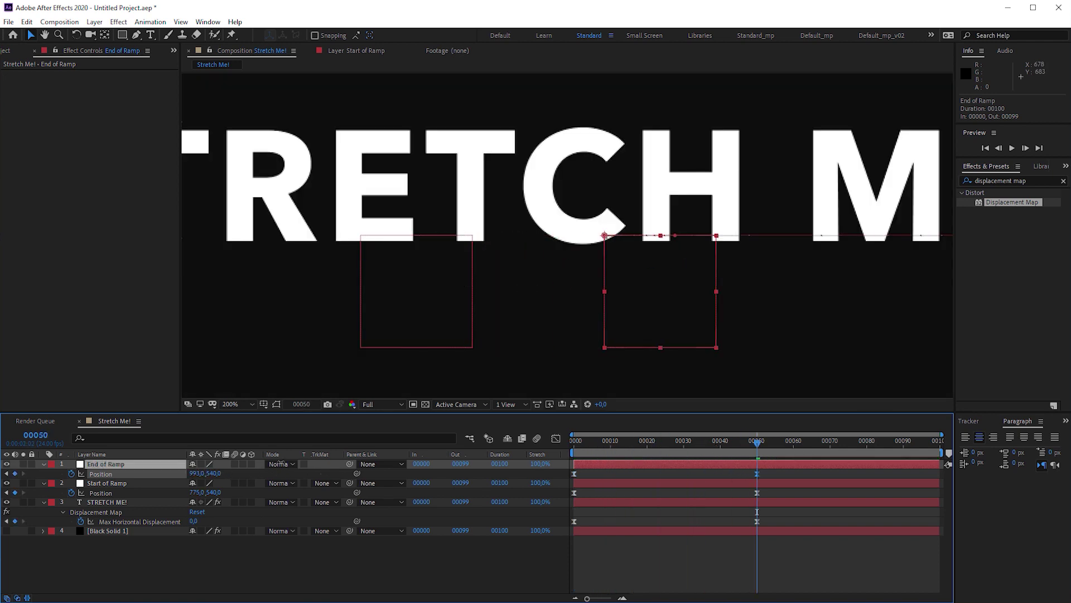
{"action": "left_click_drag", "start_coordinate": [201, 492], "coordinate": [300, 483]}
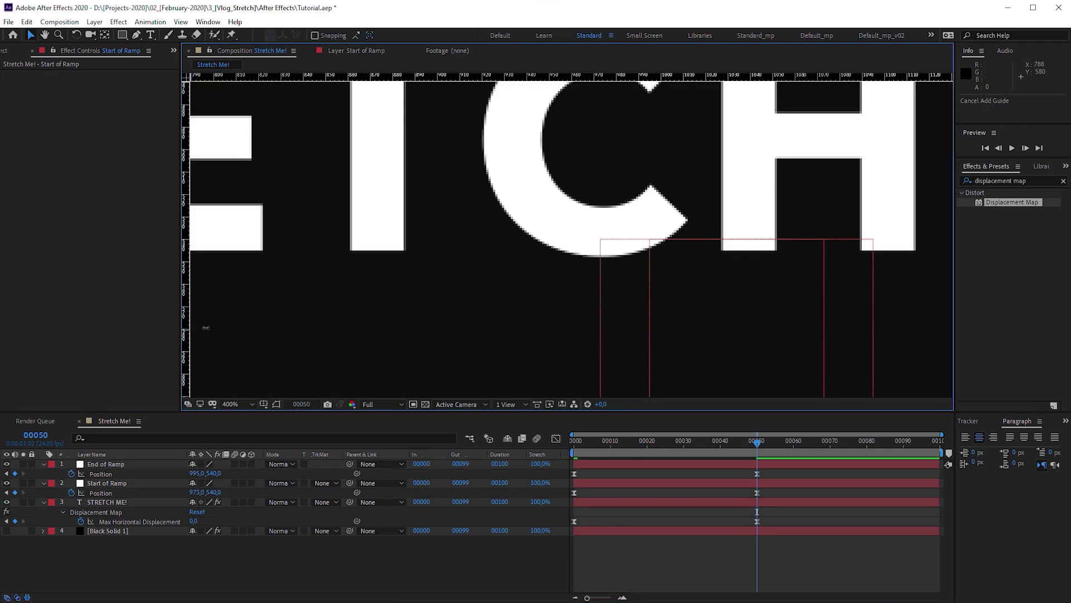
{"action": "left_click_drag", "start_coordinate": [186, 325], "coordinate": [590, 325]}
{"action": "left_click_drag", "start_coordinate": [186, 335], "coordinate": [615, 337]}
{"action": "left_click_drag", "start_coordinate": [205, 492], "coordinate": [168, 473]}
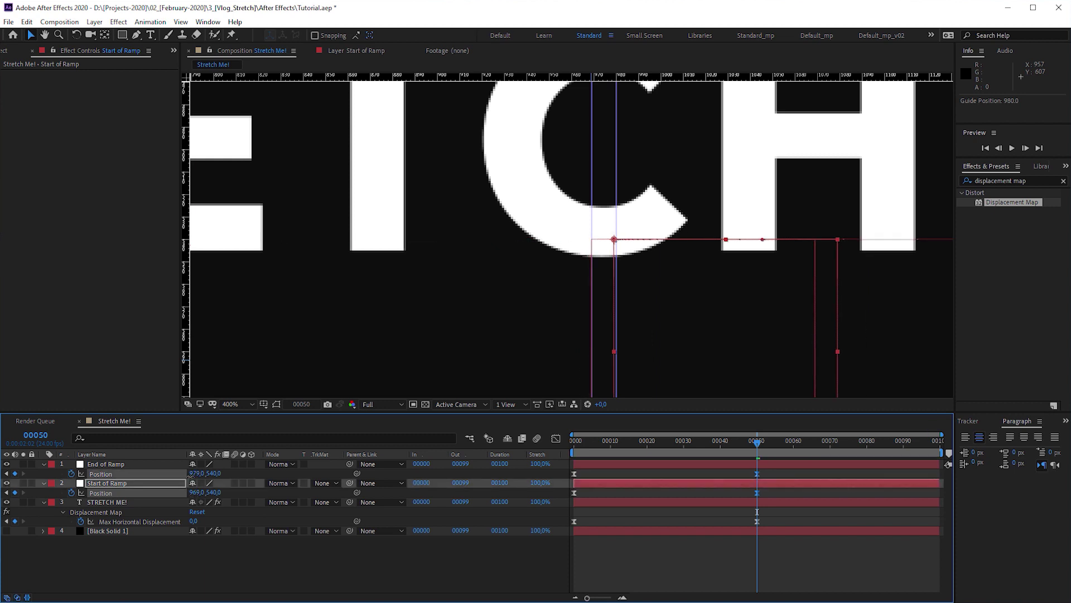
- Zoom out to the whole composition, hide the guides, and preview the C stretching
{"action": "key", "text": "alt+/"}
{"action": "left_click", "coordinate": [181, 22]}
{"action": "left_click", "coordinate": [208, 140]}
{"action": "key", "text": "space"}
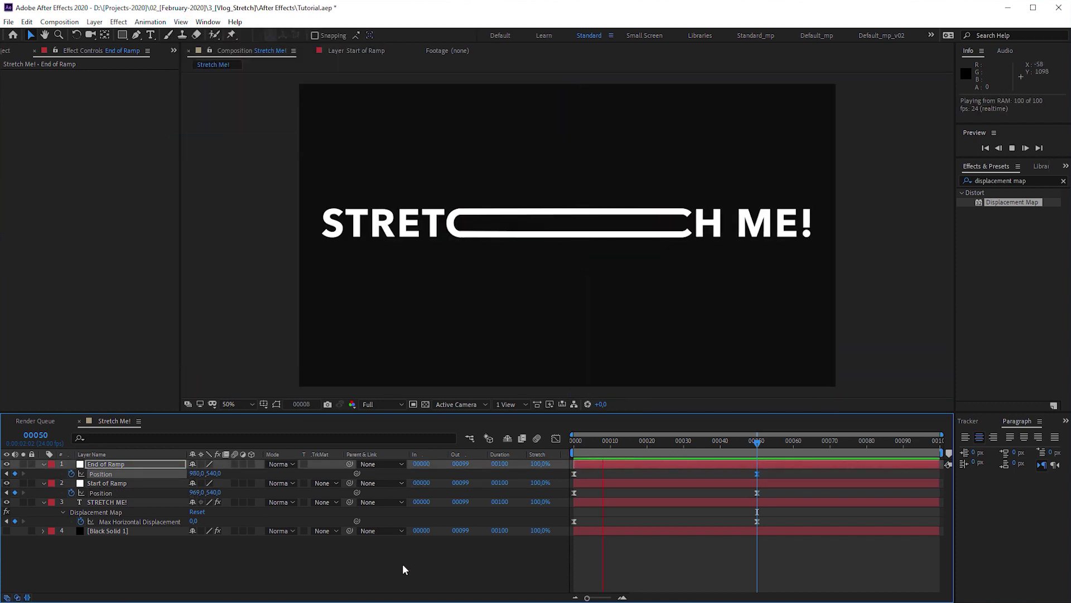